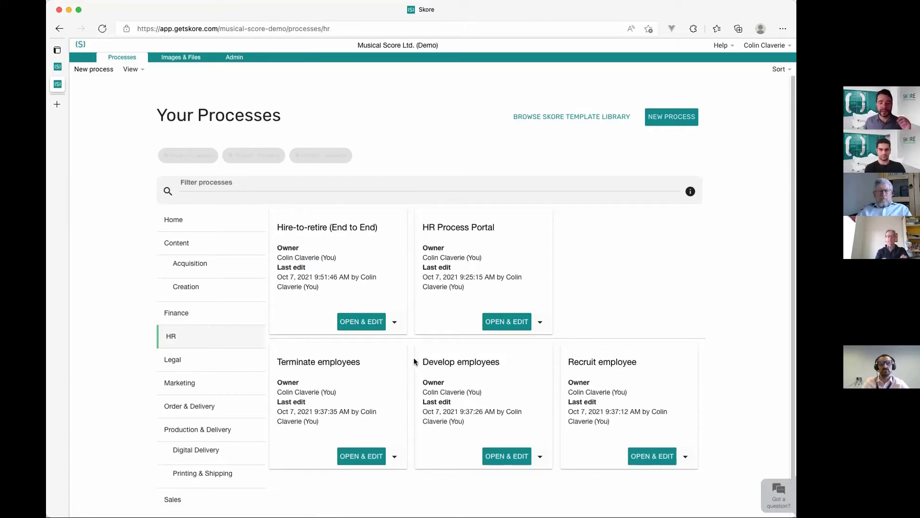
View the Hire-to-retire (End to End) process and return to the list of all processes.
mouse_move(61, 65)
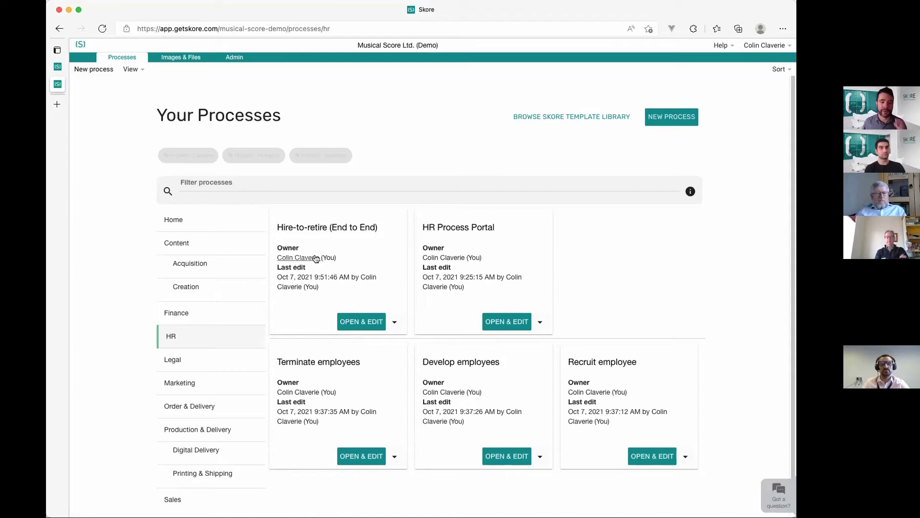
left_click(343, 226)
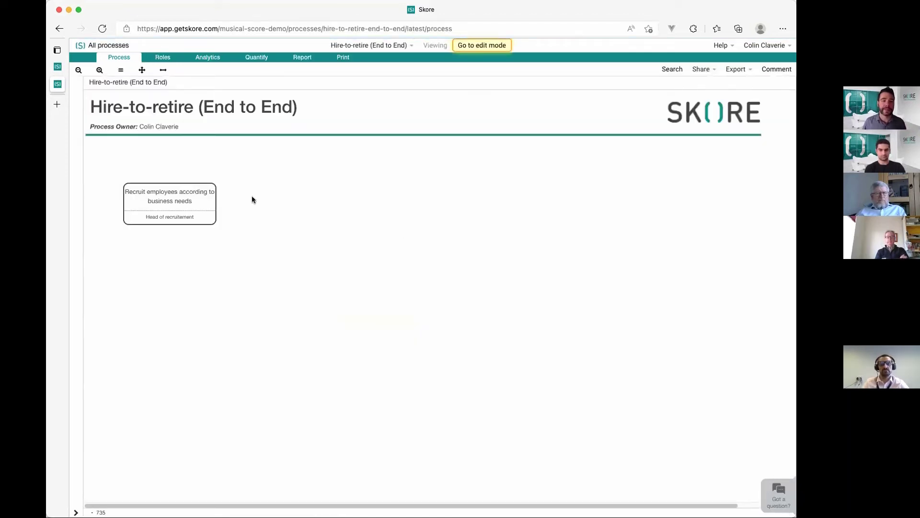
left_click(117, 48)
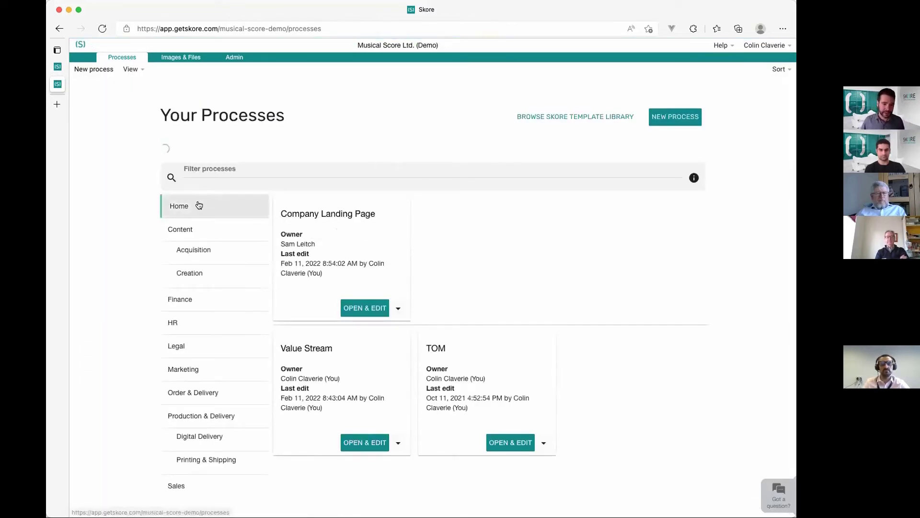
Filter the Content folder's processes by the Project - Reinvent tag.
left_click(222, 252)
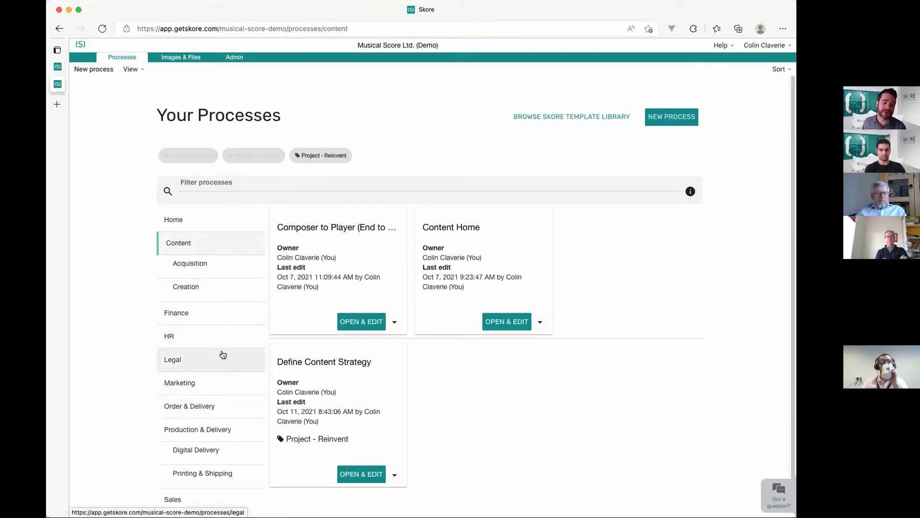
left_click(325, 157)
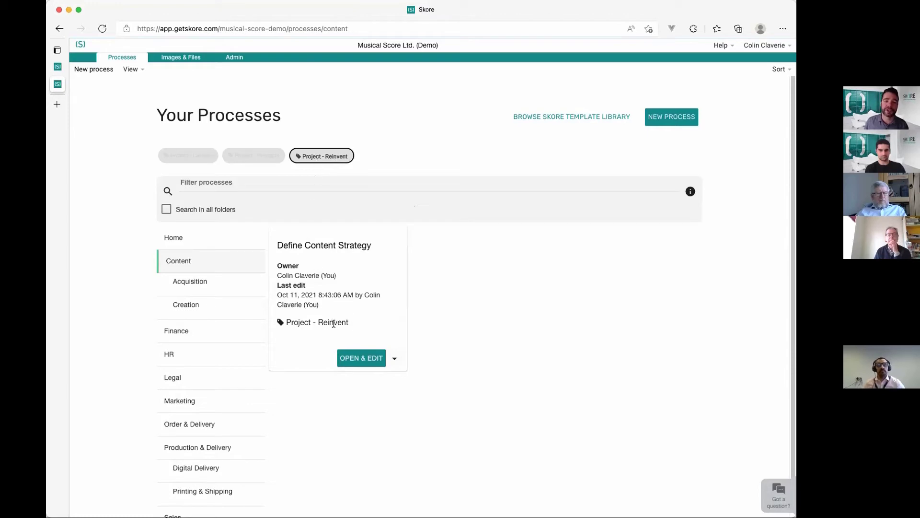
left_click(227, 244)
left_click(215, 267)
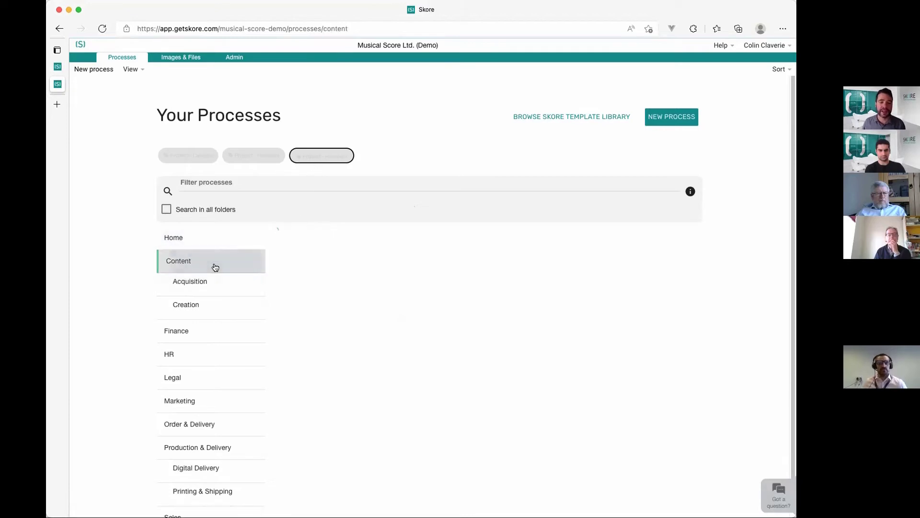
View the tagged processes in the Acquisition subfolder, then return to the Content folder and clear the tag filter.
left_click(227, 284)
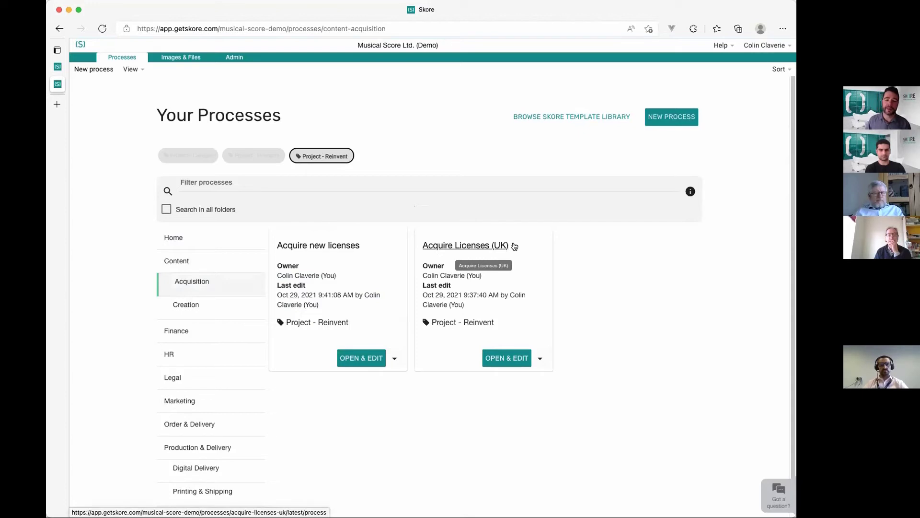
left_click(218, 259)
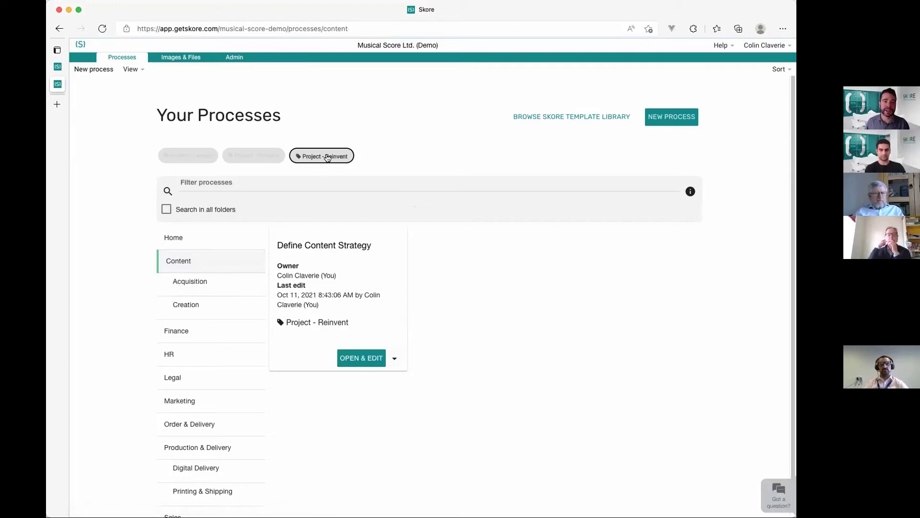
left_click(326, 157)
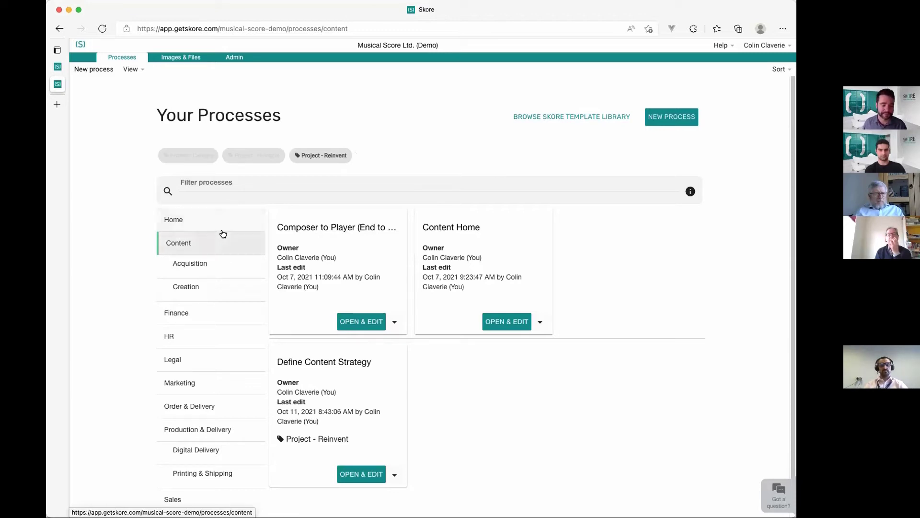
Reapply the Project - Reinvent tag filter to the Content folder and remove it again.
right_click(302, 162)
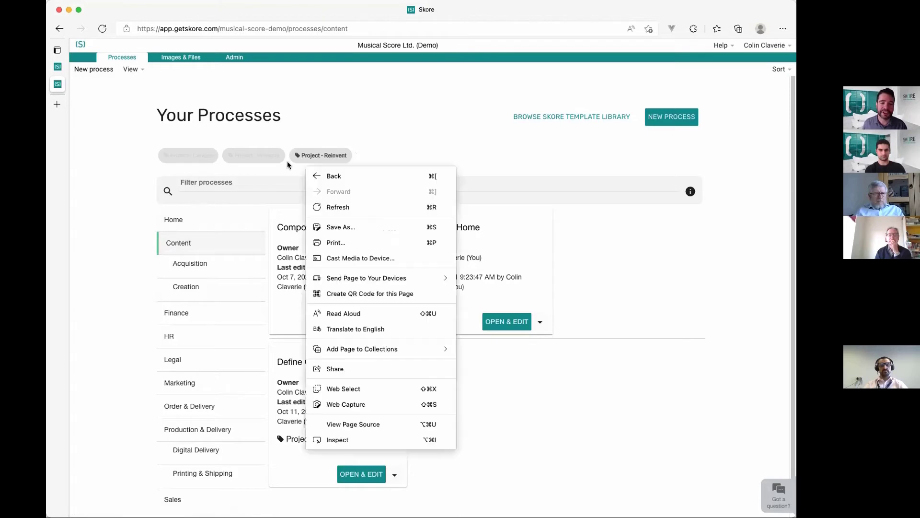
left_click(364, 112)
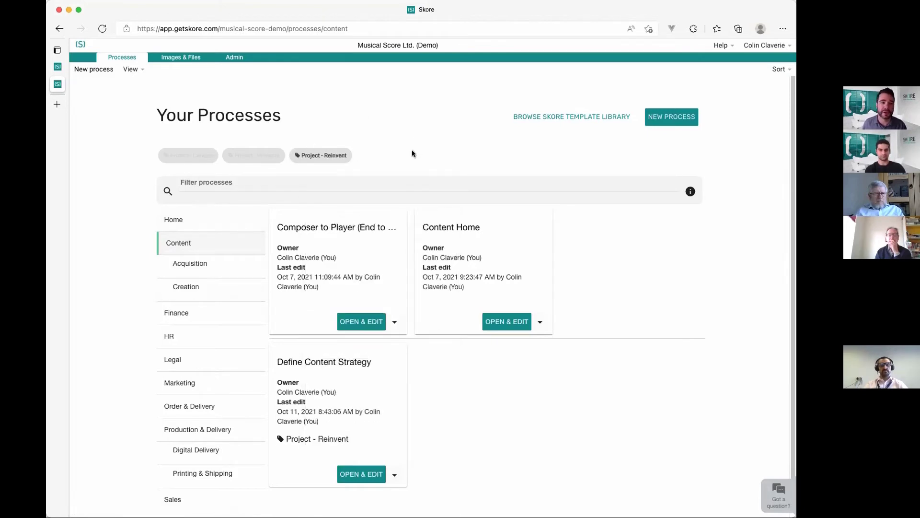
left_click(341, 155)
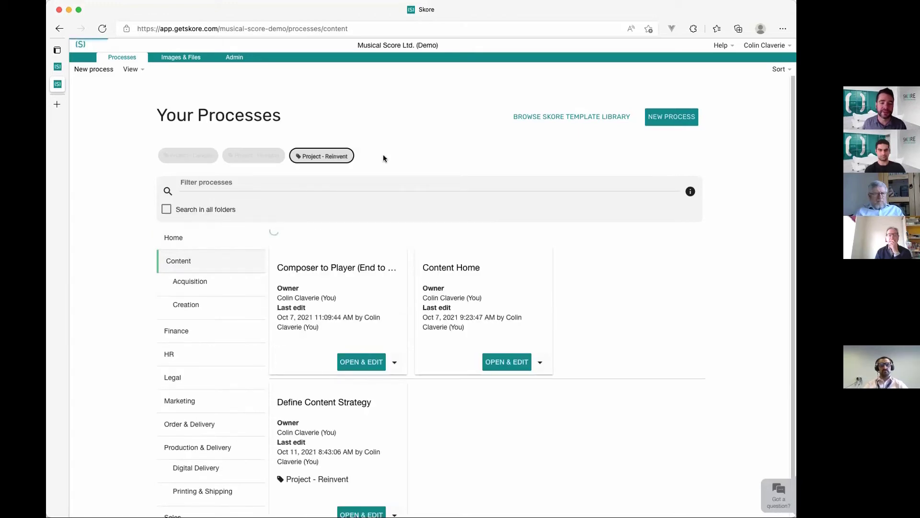
left_click(337, 159)
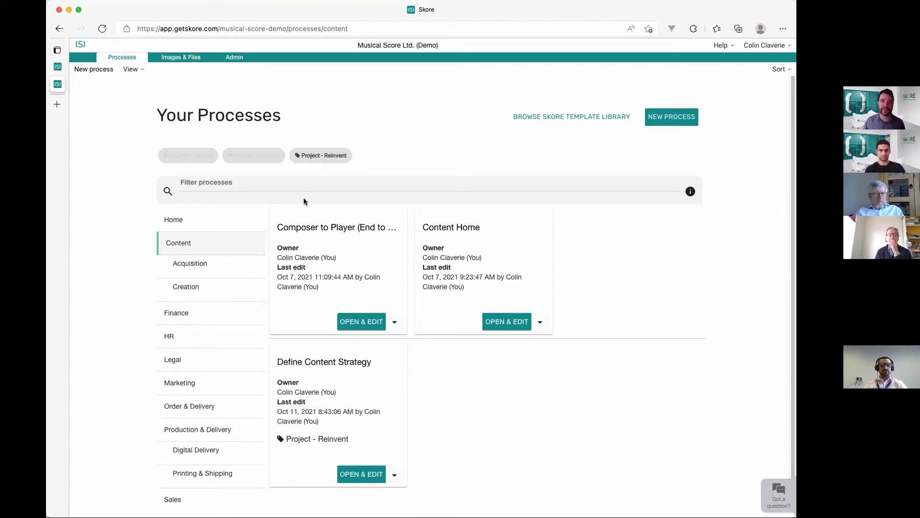
Browse the Finance and HR folders and return to the Finance folder's processes.
left_click(229, 310)
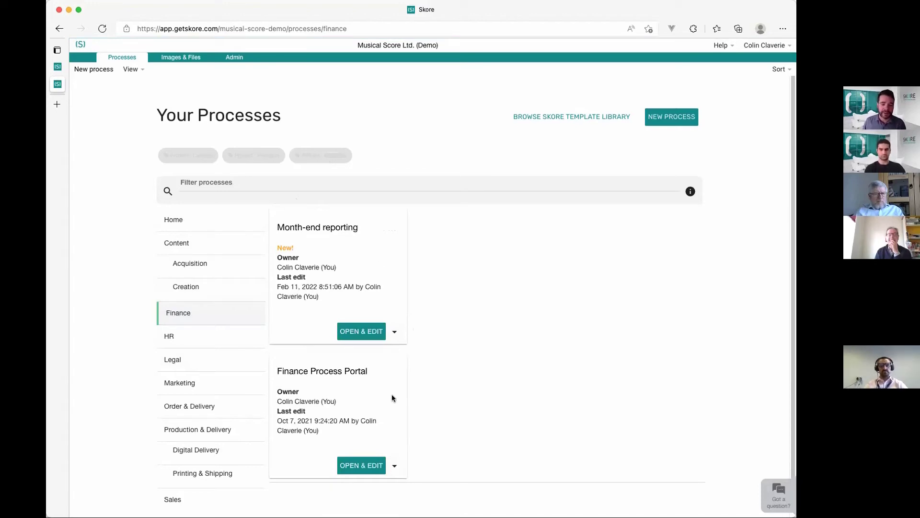
scroll(417, 389, "down", 1)
left_click(218, 331)
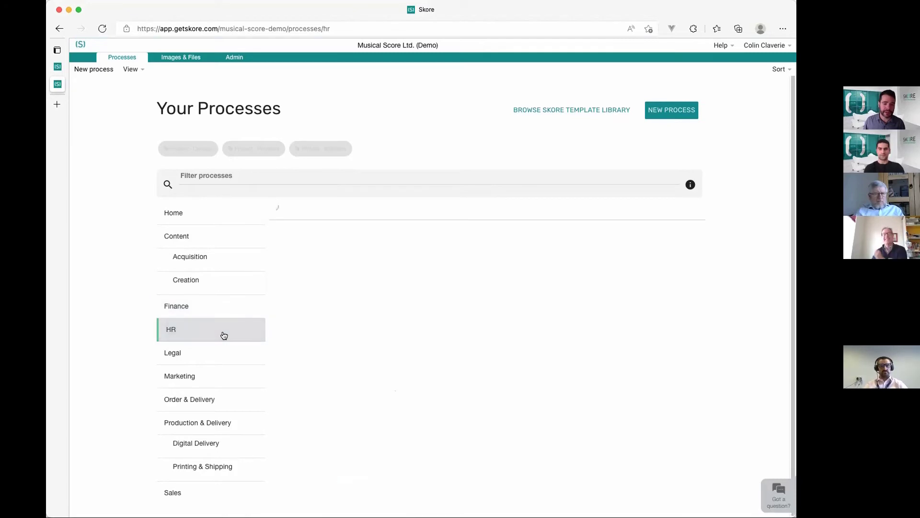
left_click(220, 309)
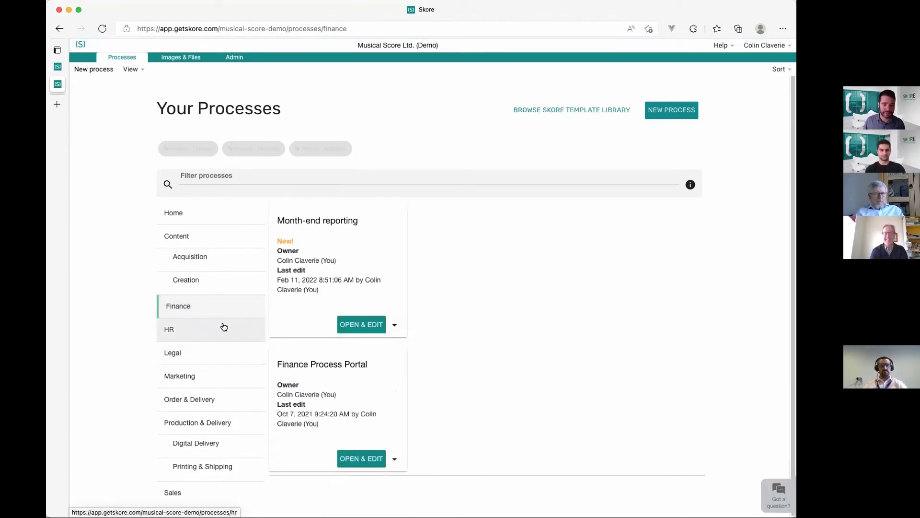
Review the viewer and editor access rights of the Month-end reporting process and close them.
left_click(394, 325)
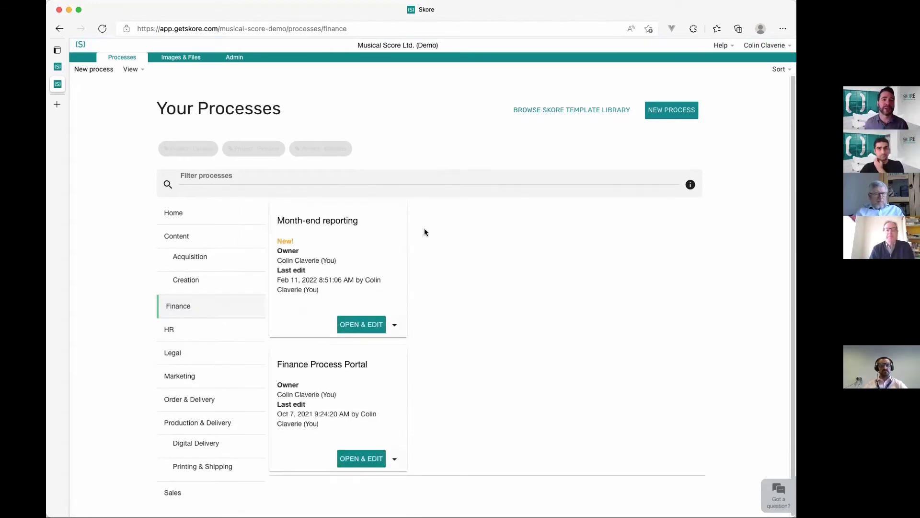
left_click(394, 325)
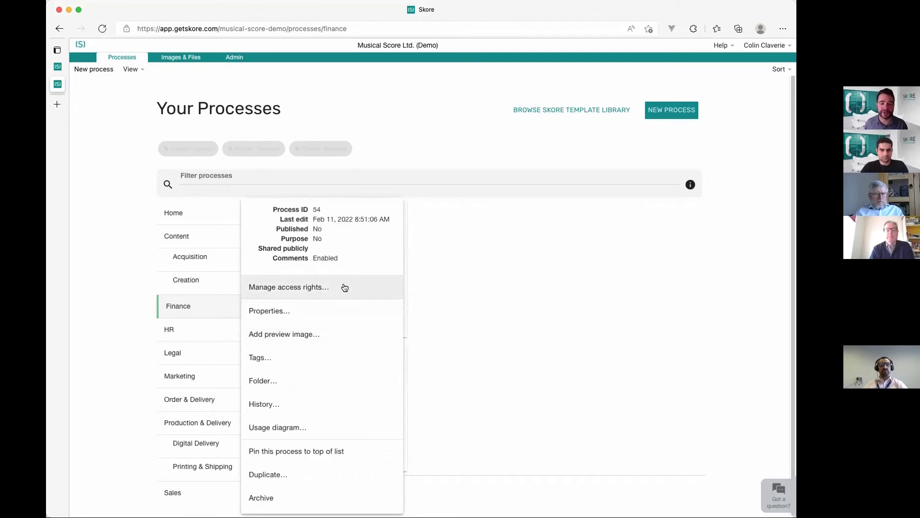
left_click(290, 288)
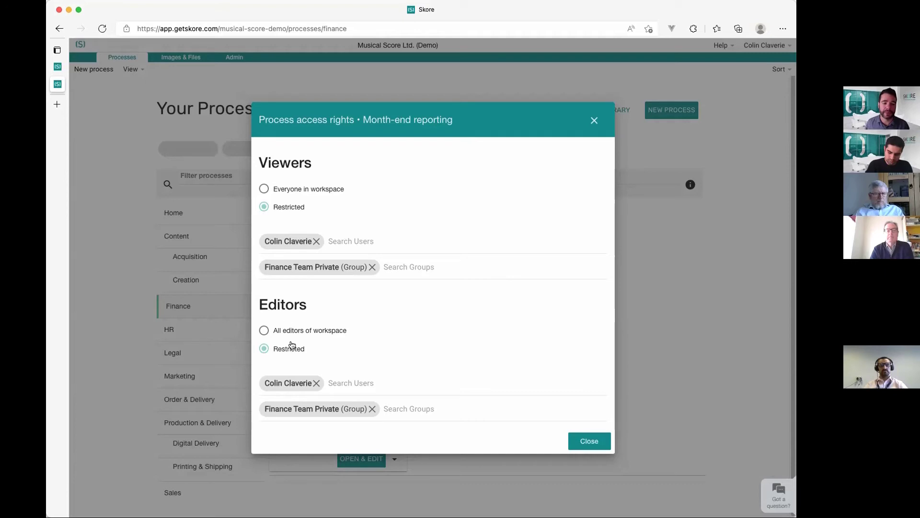
left_click(272, 243)
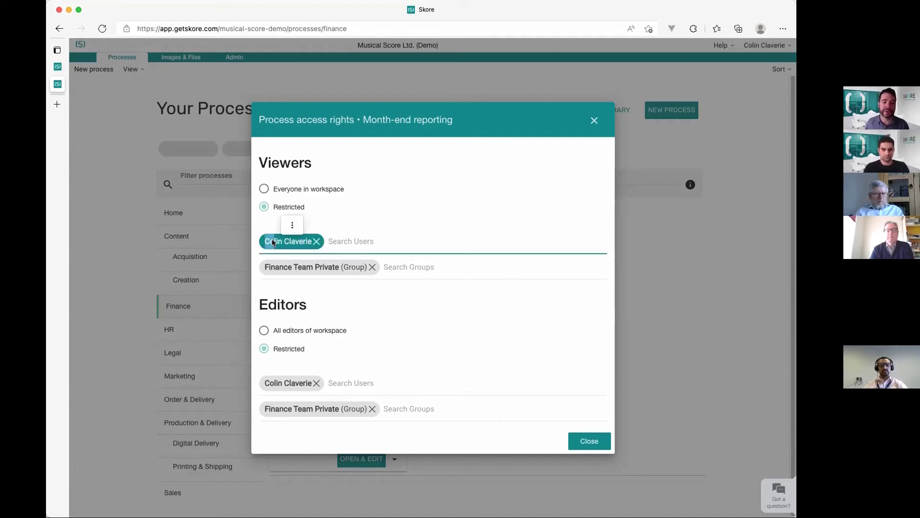
left_click(268, 270)
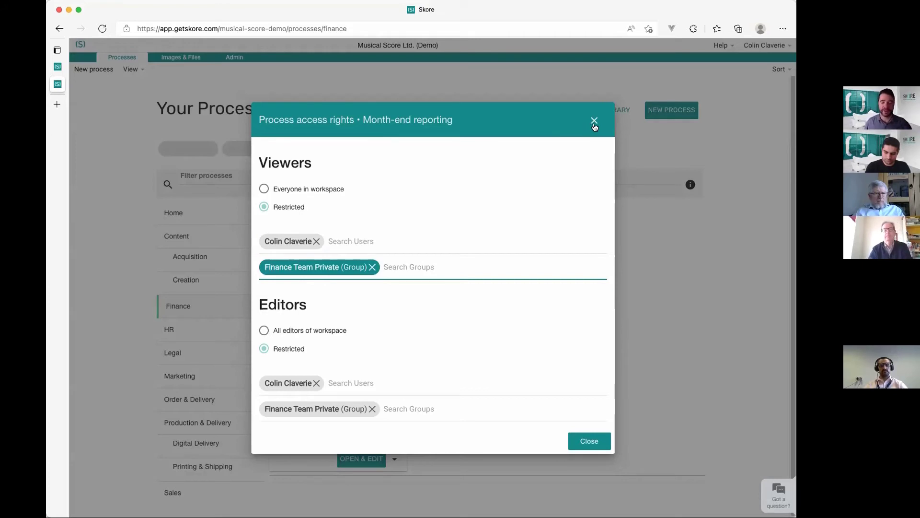
left_click(594, 123)
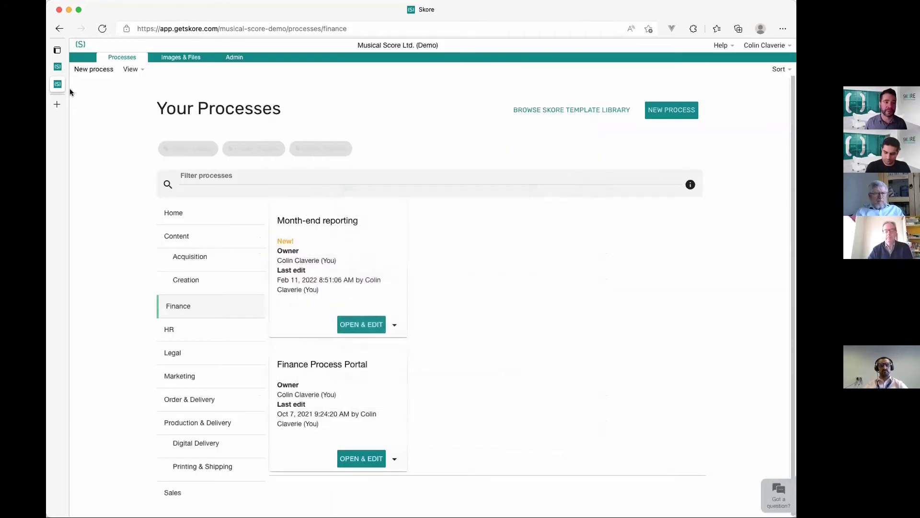
Switch to the Process Library presentation and open its page "The tools we give you".
left_click(60, 69)
left_click(113, 82)
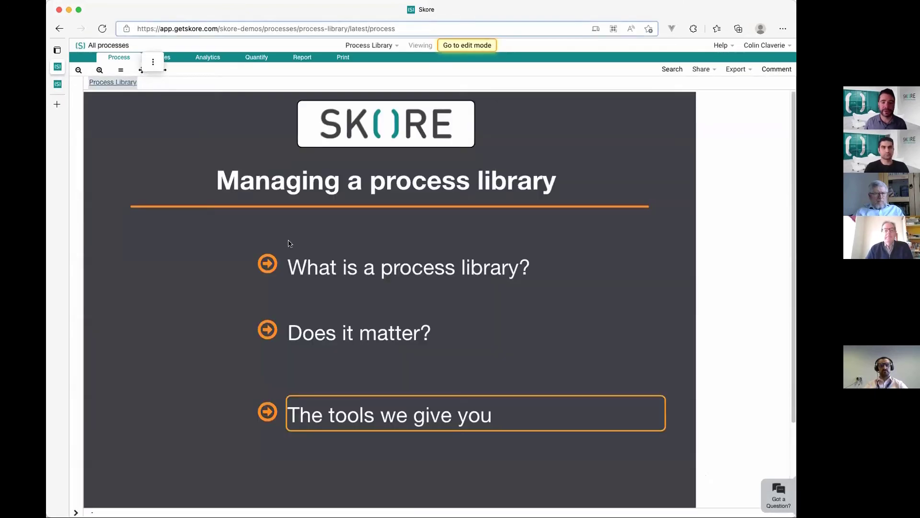
left_click(371, 328)
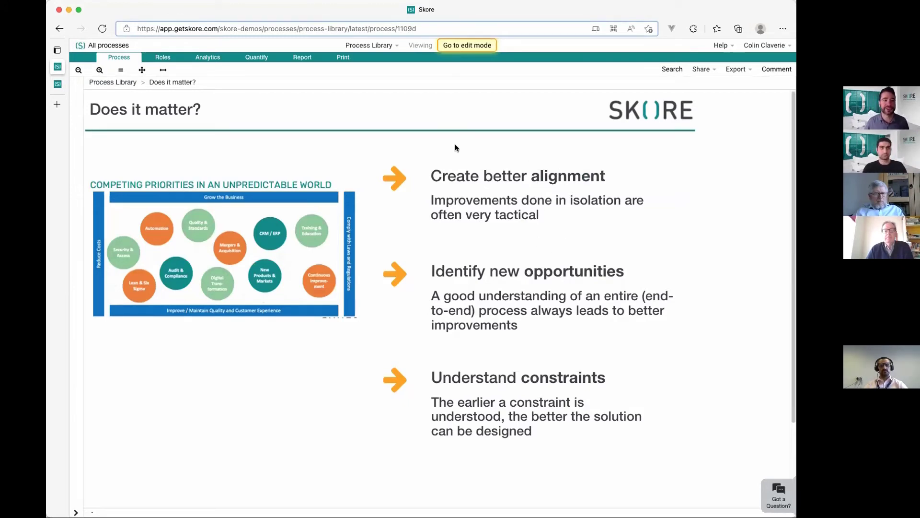
left_click(113, 83)
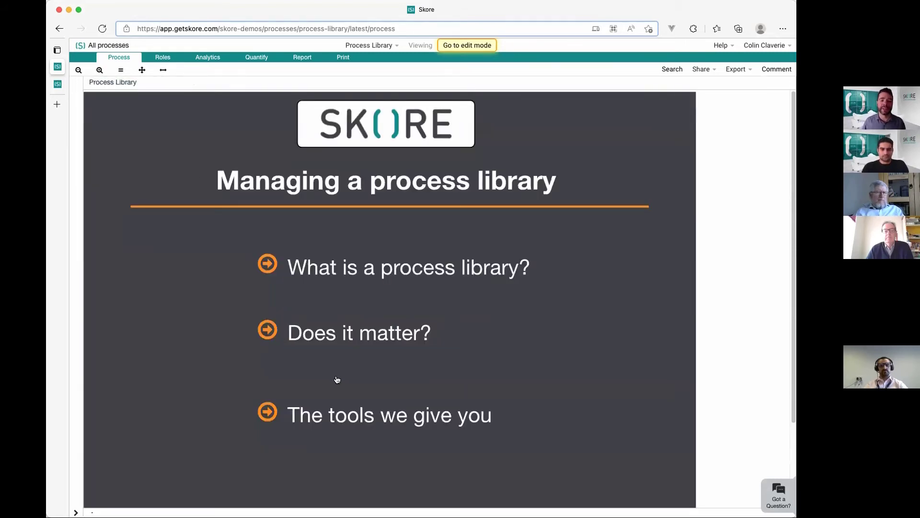
left_click(358, 415)
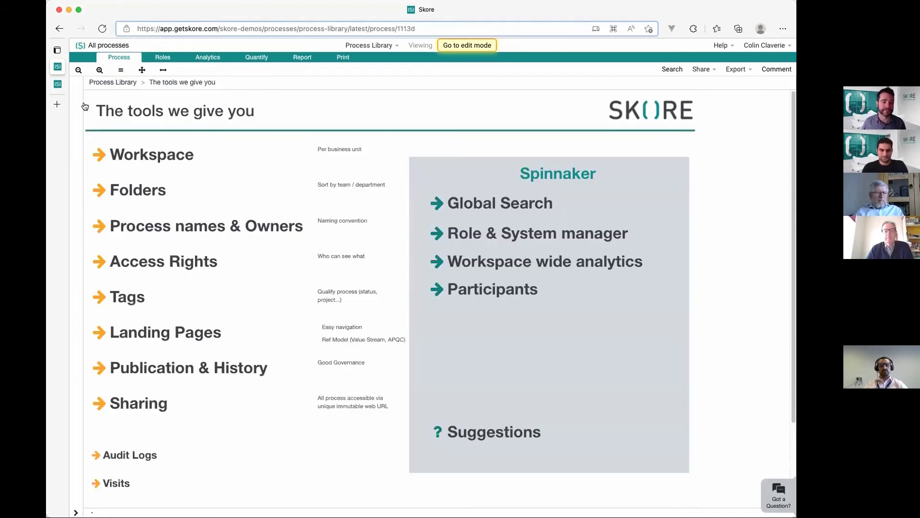
Check the tools overview page against the demo workspace and return to the Musical Score Ltd. (Demo) process list.
left_click(61, 86)
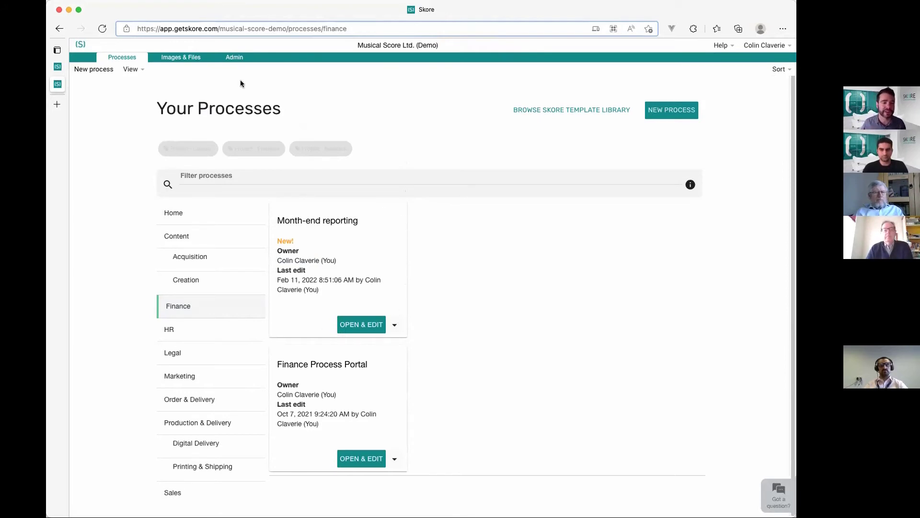
mouse_move(61, 91)
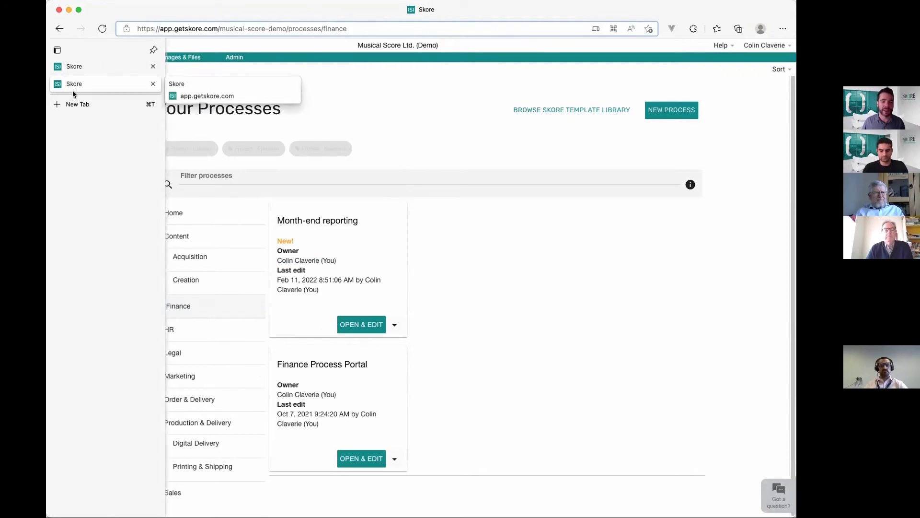
left_click(80, 64)
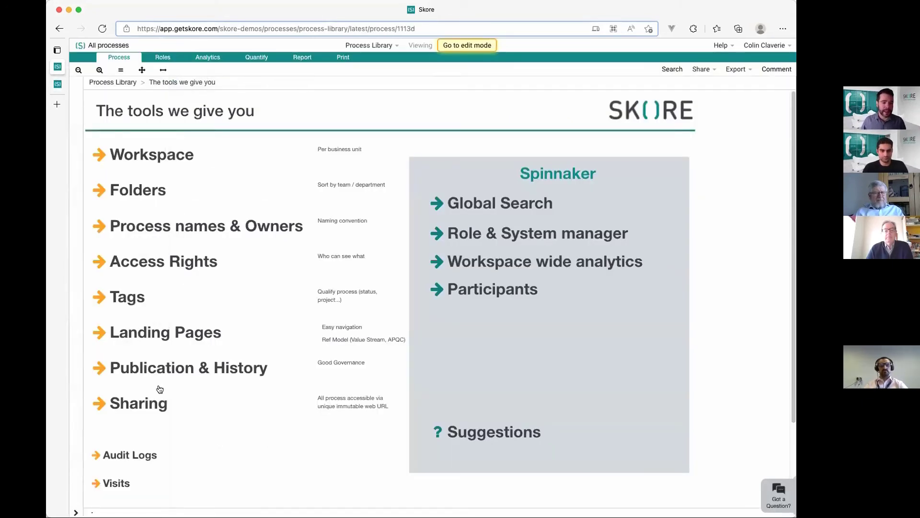
mouse_move(57, 85)
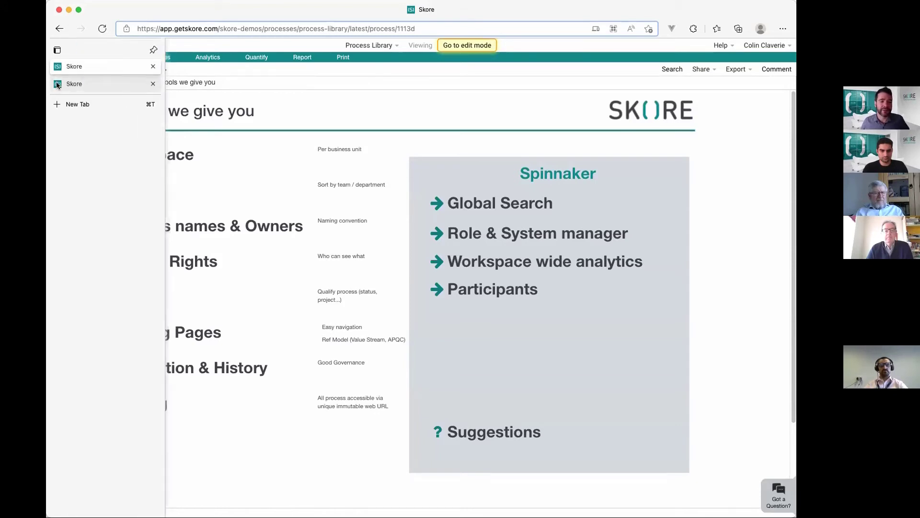
left_click(64, 85)
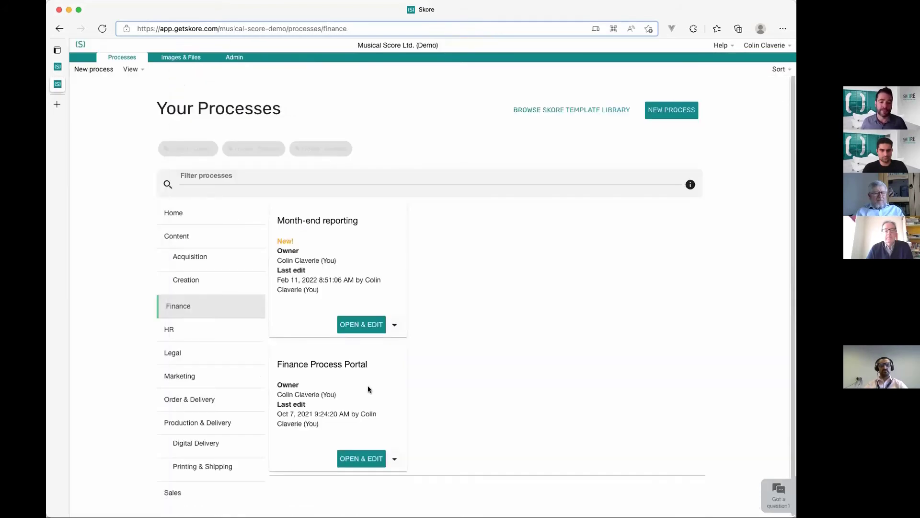
Open the process history of Acquire new licenses in the Acquisition subfolder of Content.
left_click(207, 236)
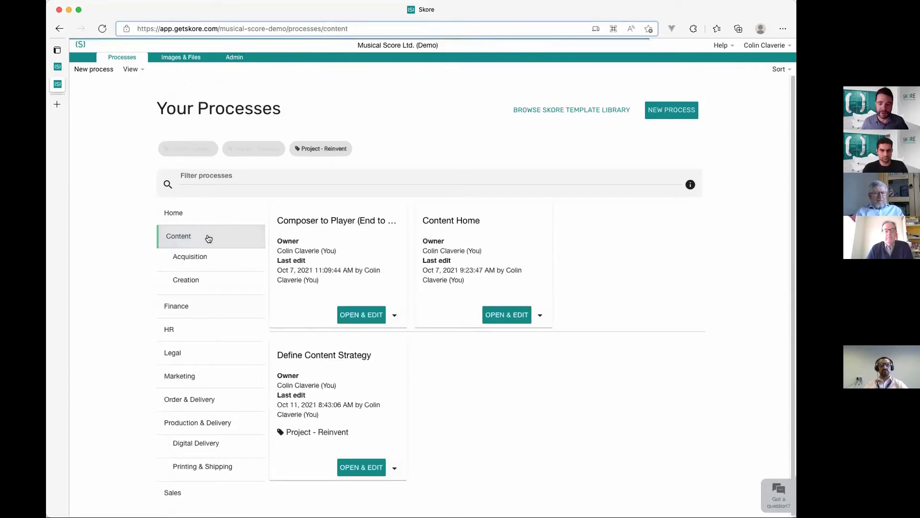
left_click(215, 257)
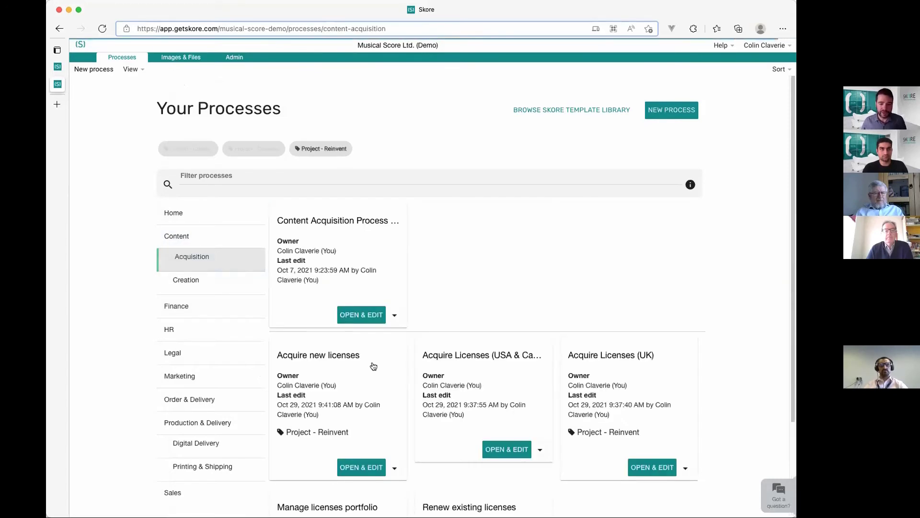
scroll(475, 357, "down", 1)
scroll(475, 357, "down", 2)
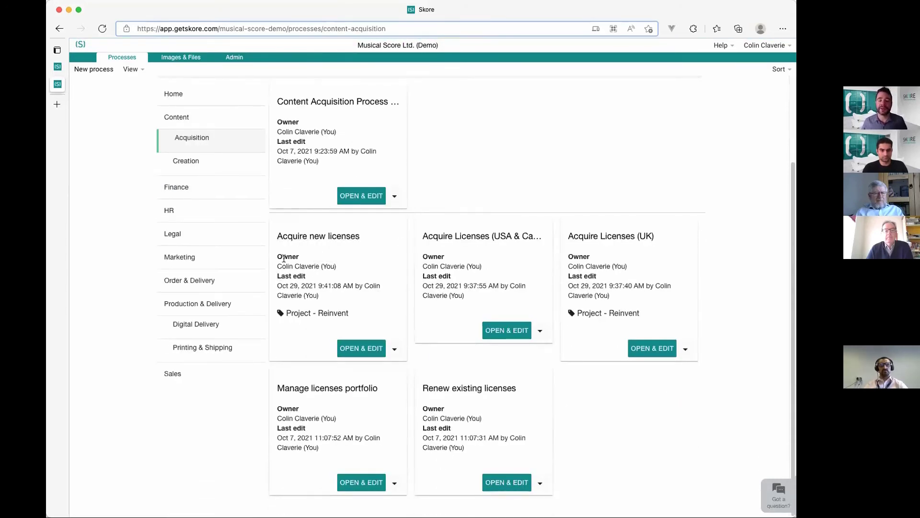
left_click(393, 348)
left_click(308, 406)
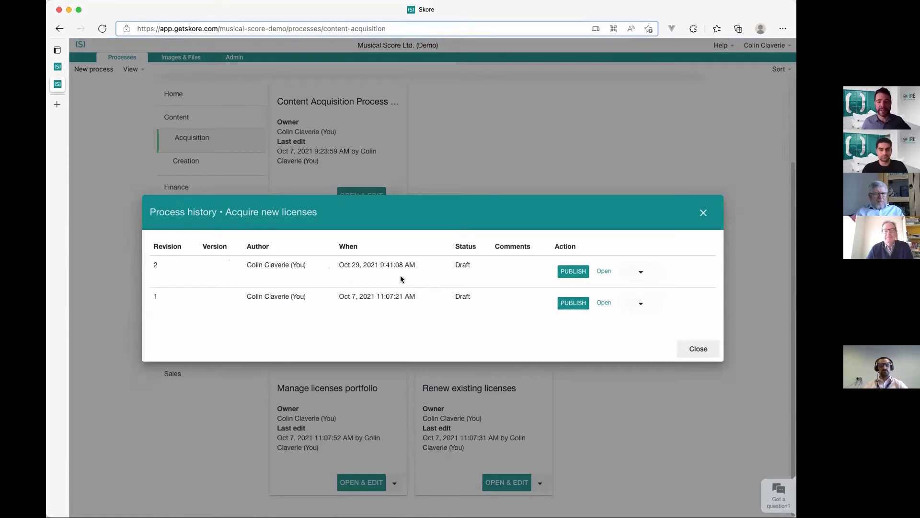
Review the approver options for publishing revision 2 of Acquire new licenses, and close the process history without requesting approval.
left_click(565, 271)
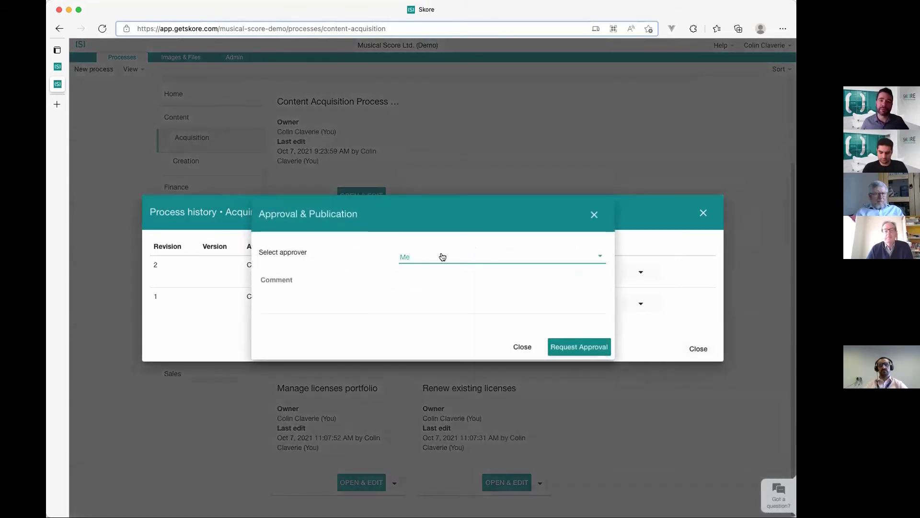
left_click(440, 256)
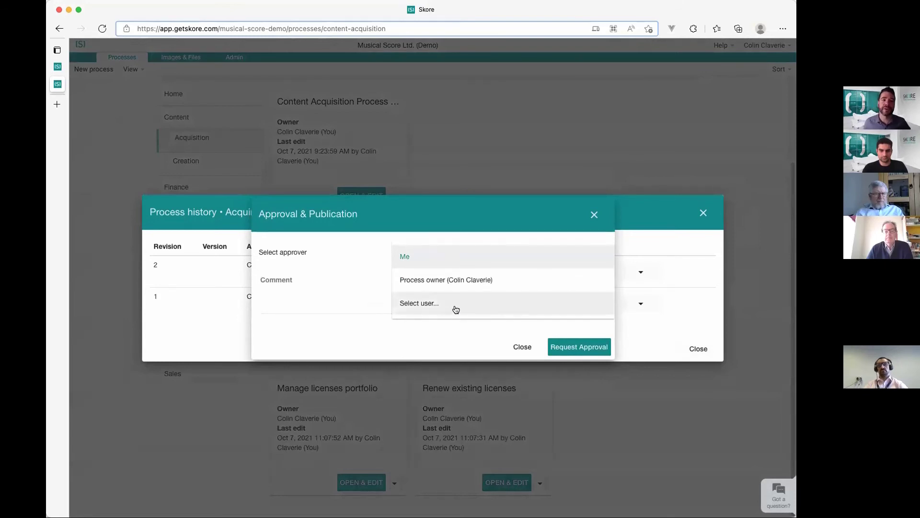
left_click(452, 221)
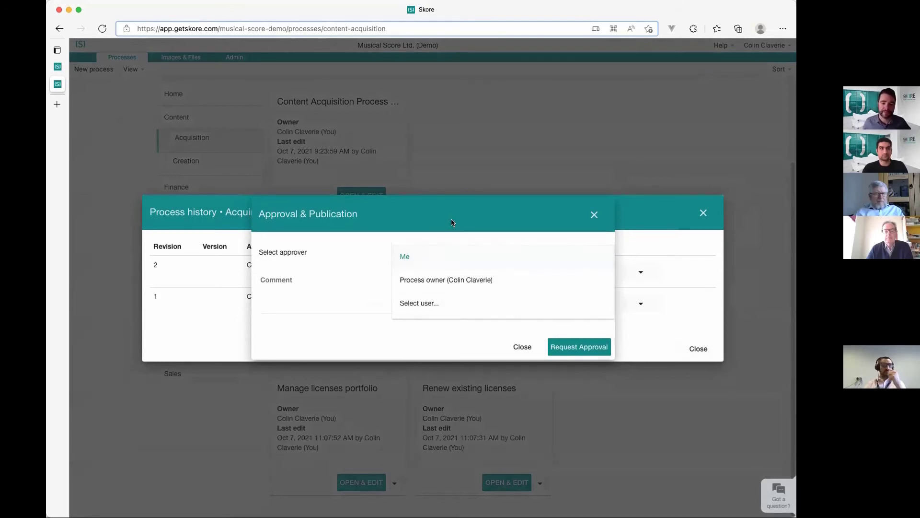
left_click(526, 349)
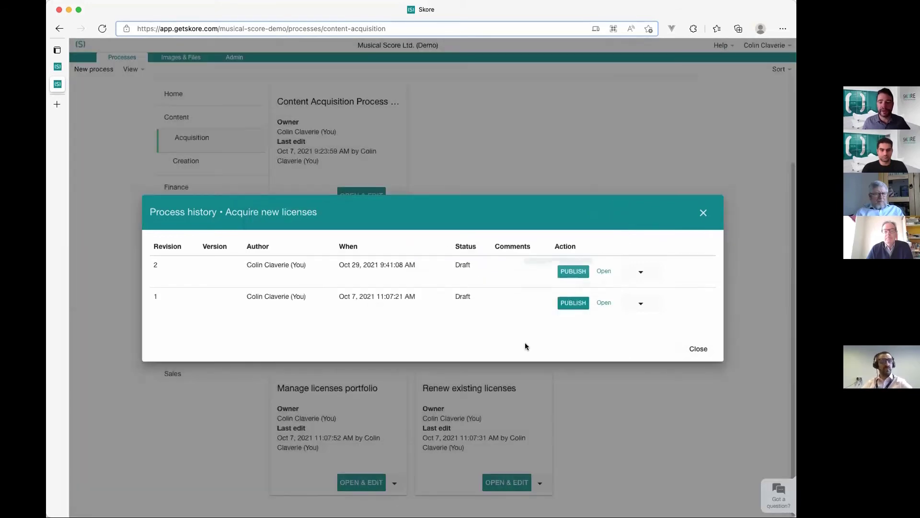
left_click(699, 350)
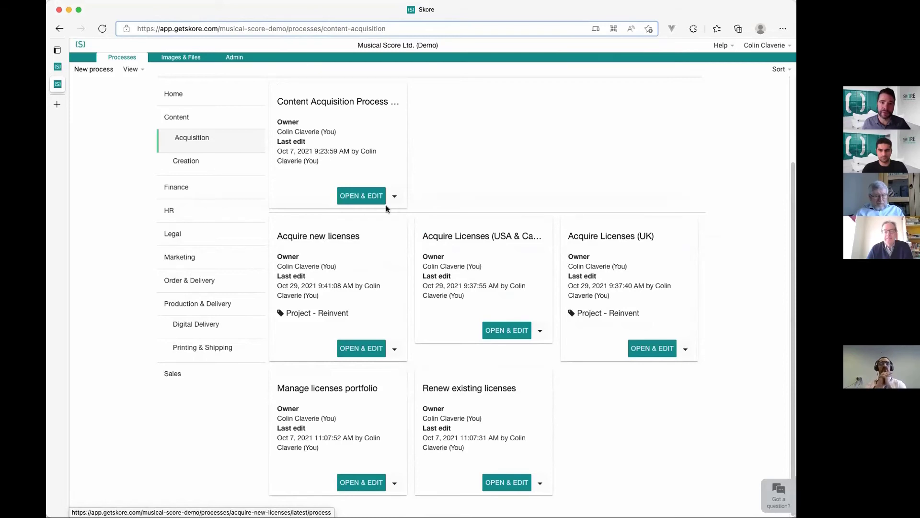
Request approval of revision 2 of Acquire new licenses with Me as approver and the comment "drop in demo approval".
double_click(408, 215)
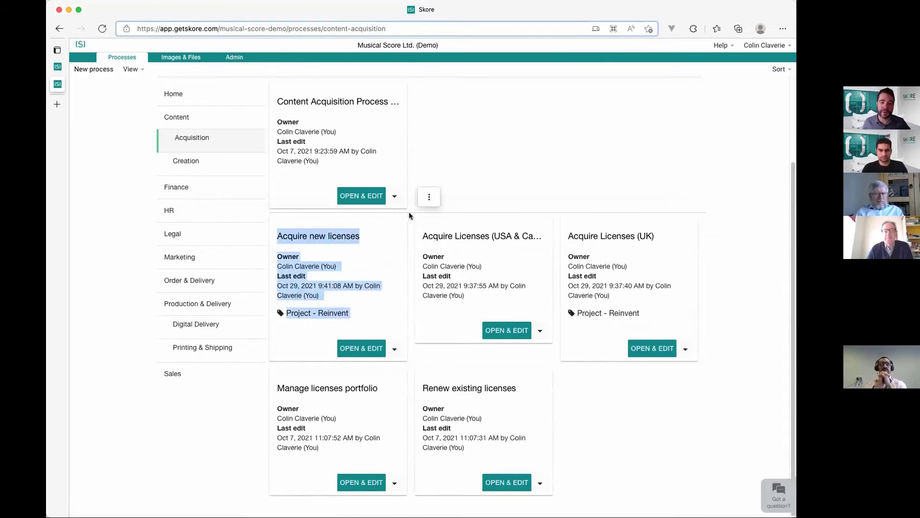
left_click(271, 214)
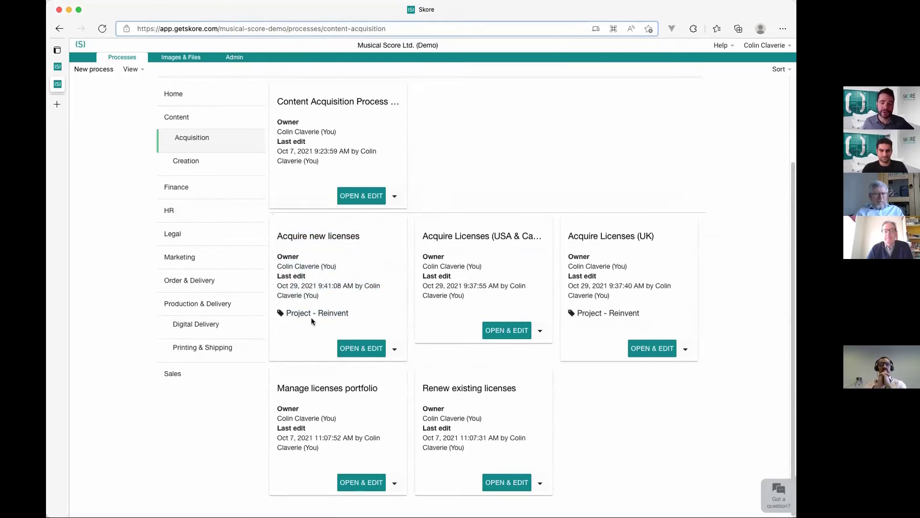
left_click(393, 349)
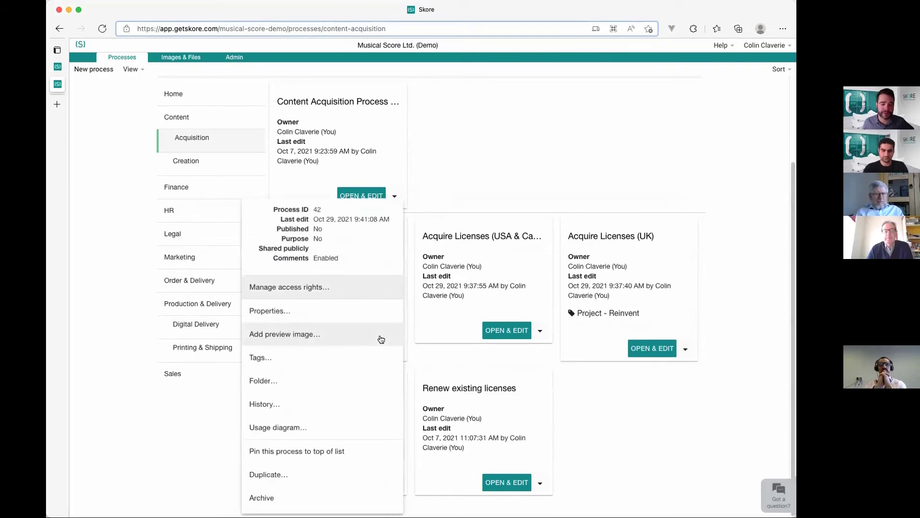
left_click(336, 403)
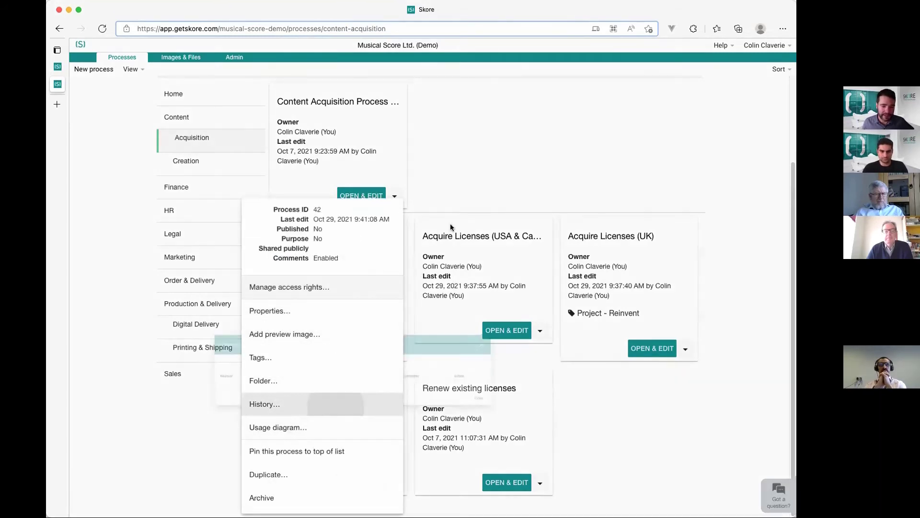
left_click(386, 306)
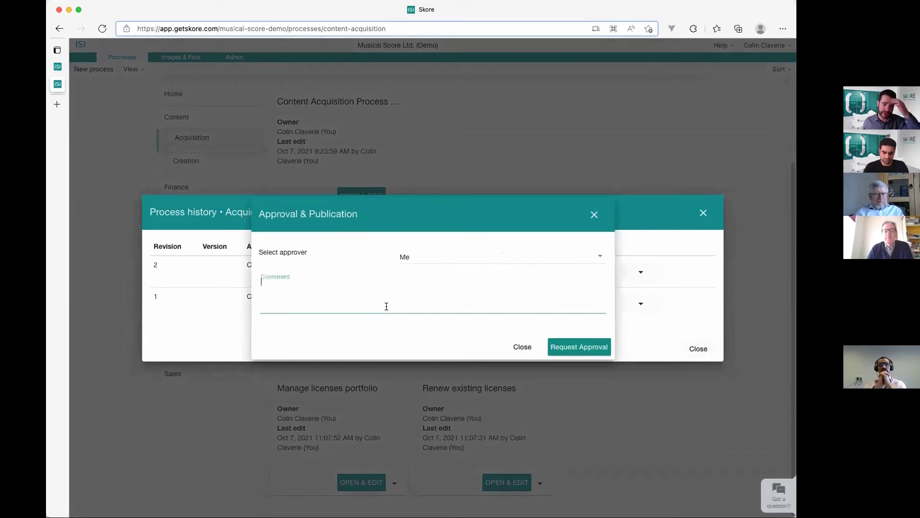
type("drop")
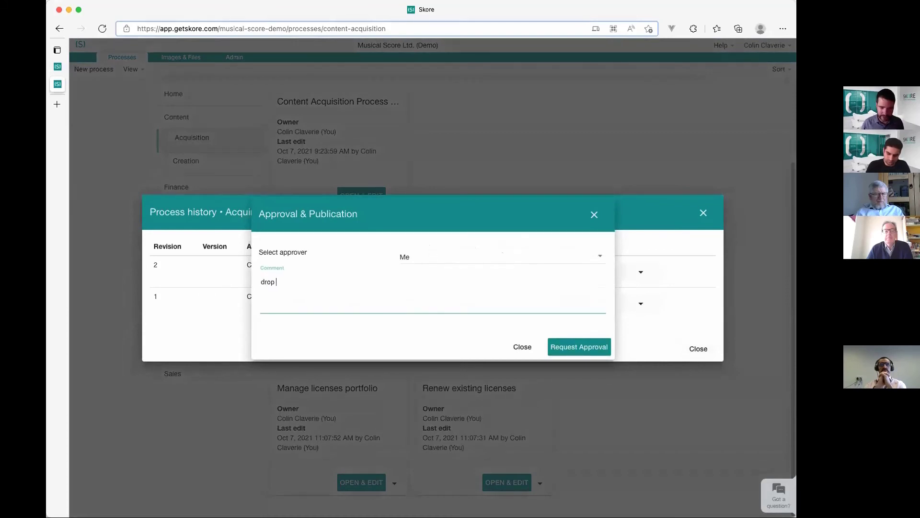
type(" in demo approval")
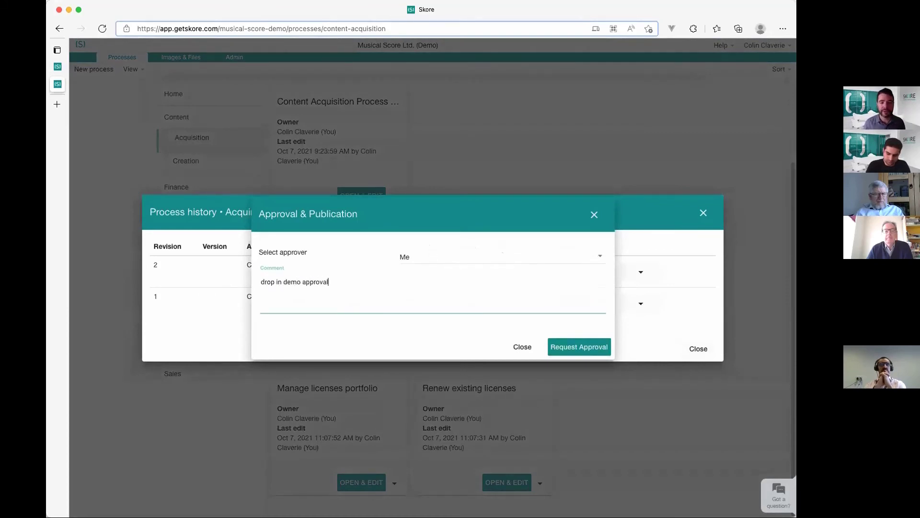
left_click(578, 346)
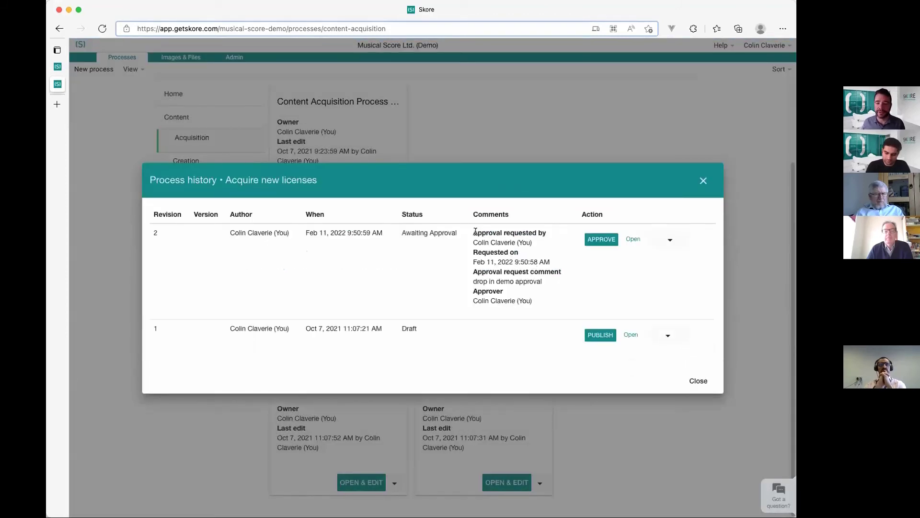
Review the approval request details, approve and publish revision 2 of Acquire new licenses, and close the process history.
left_click_drag(476, 231, 548, 231)
left_click_drag(477, 262, 538, 262)
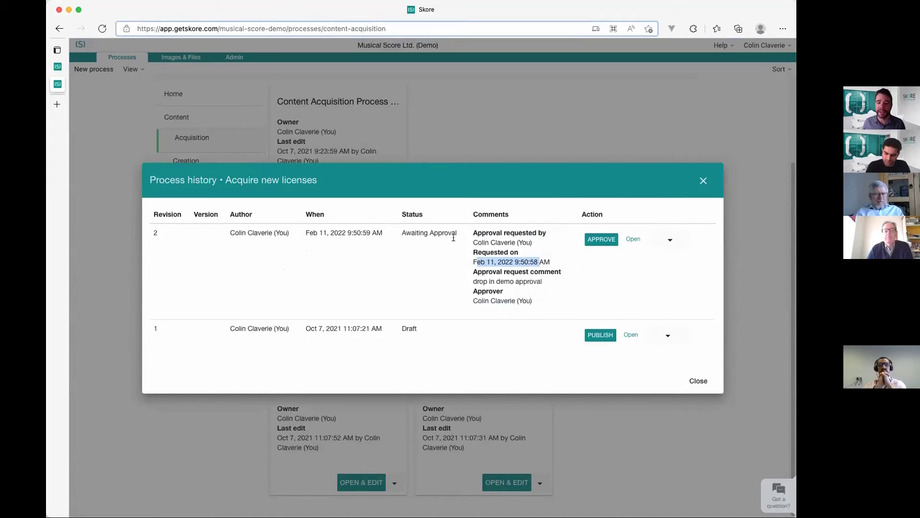
left_click_drag(406, 232, 445, 234)
left_click(433, 233)
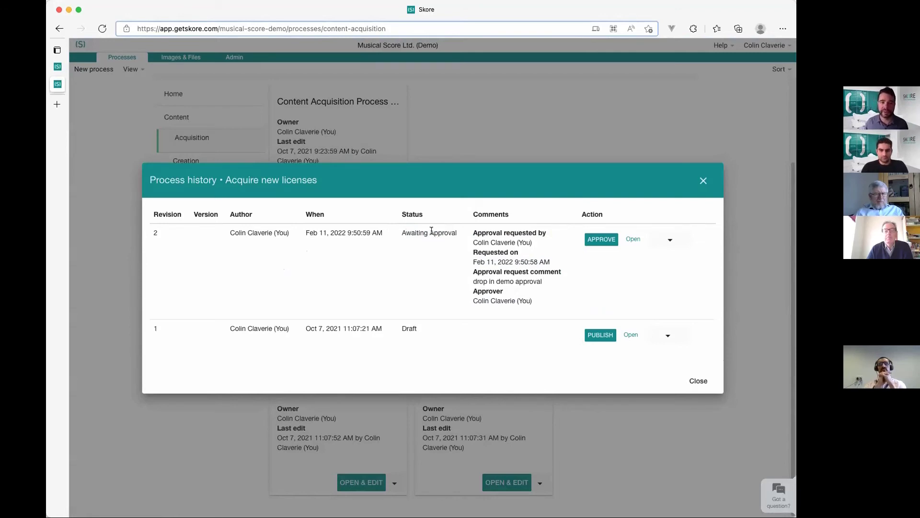
left_click(596, 236)
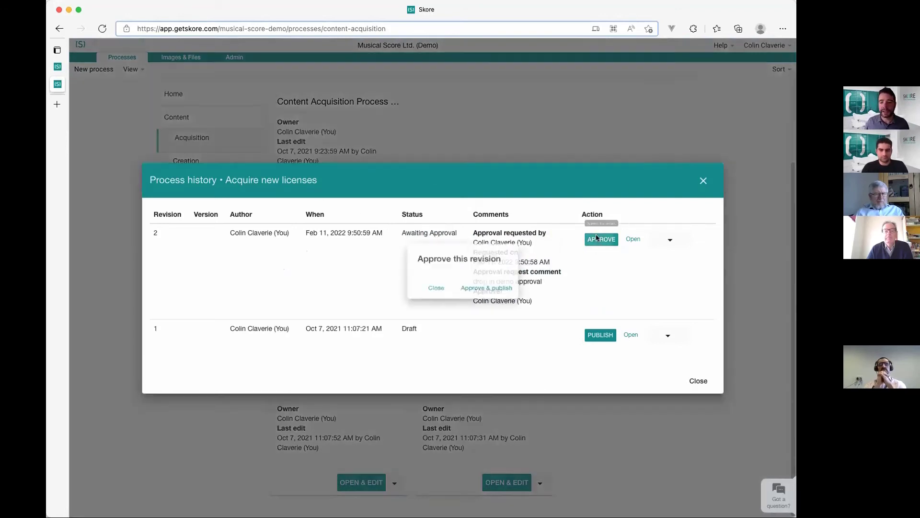
left_click(478, 296)
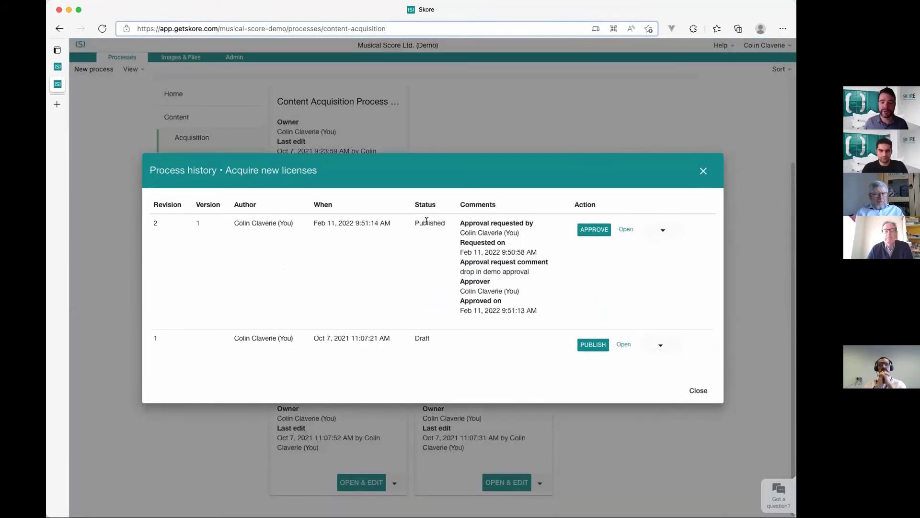
double_click(427, 223)
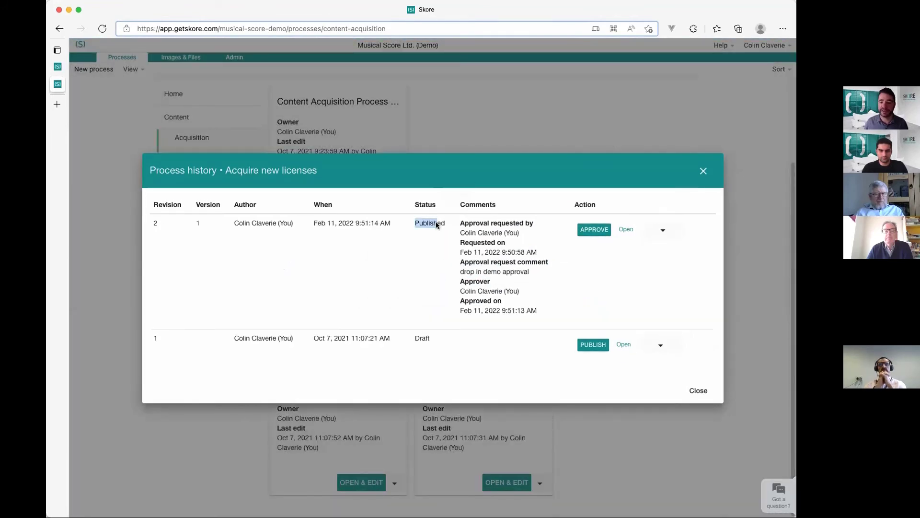
left_click(695, 389)
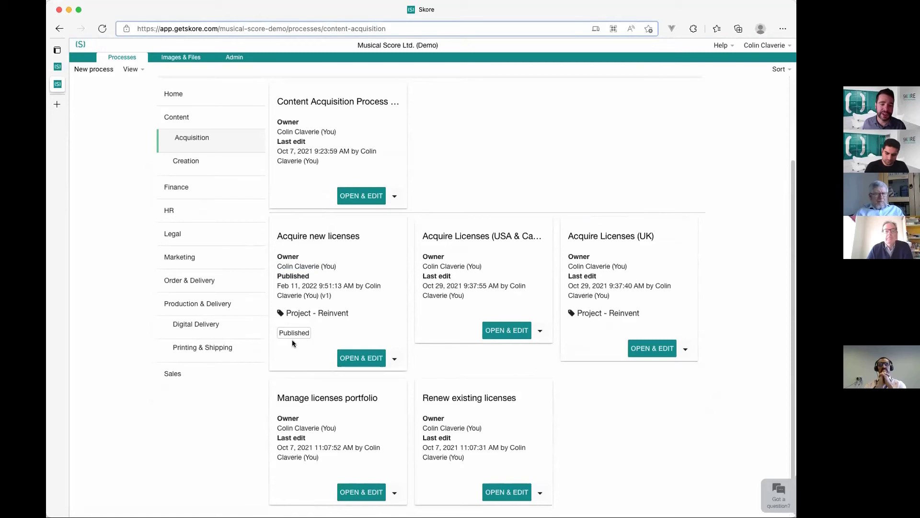
Add an activity box "demo after approval" below the existing flow of Acquire new licenses in edit mode and save the process.
left_click_drag(282, 277, 305, 276)
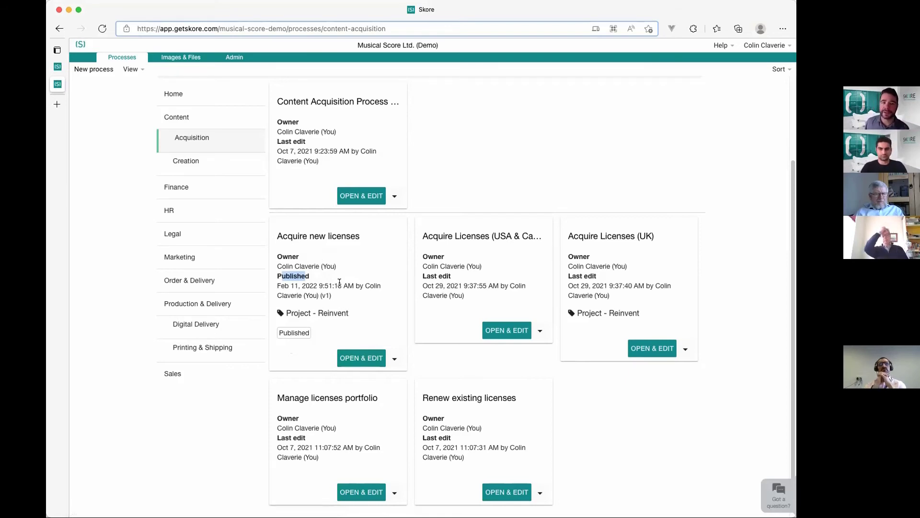
left_click(350, 266)
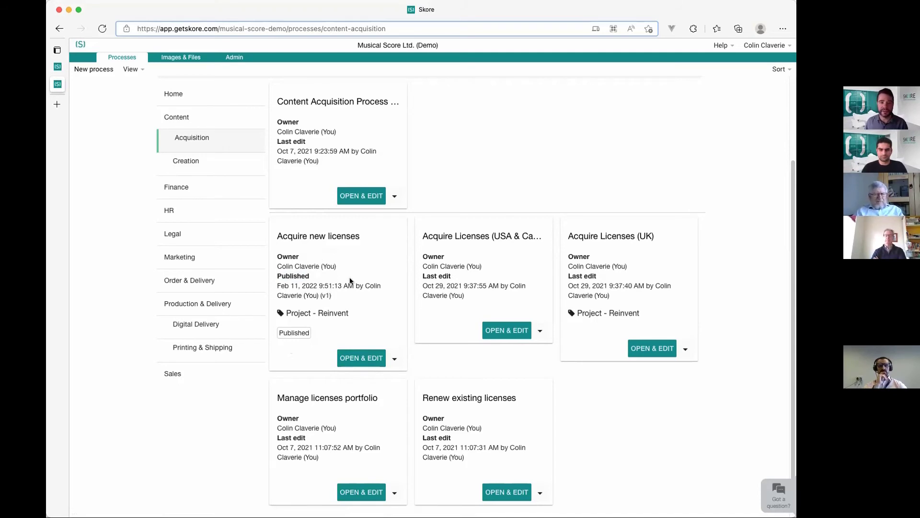
left_click(335, 353)
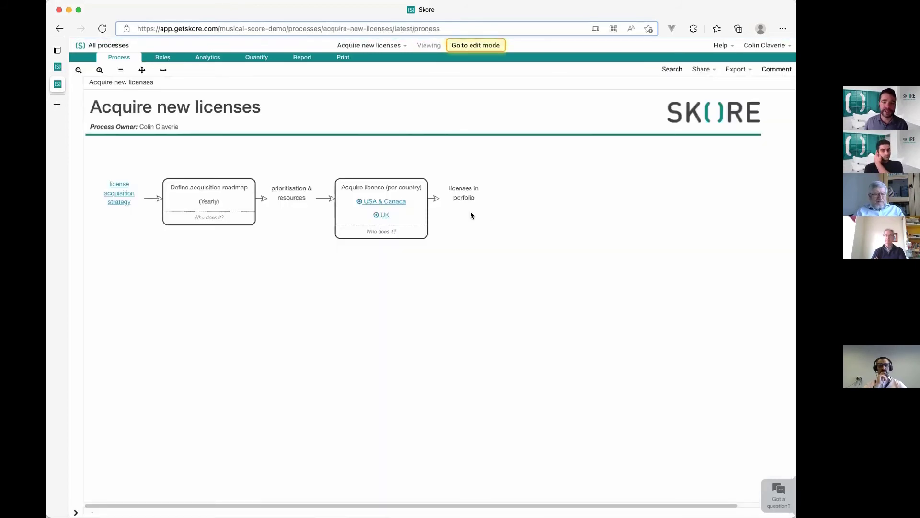
left_click(458, 47)
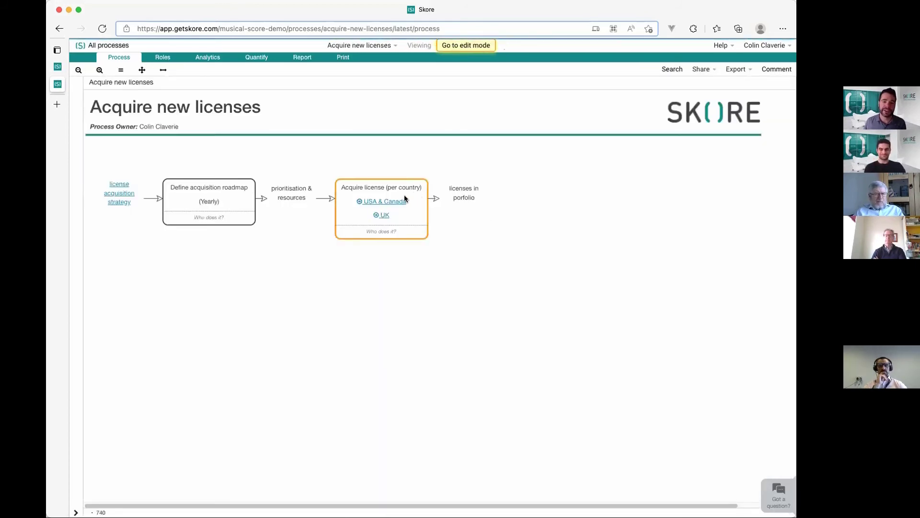
double_click(358, 281)
type("demo after approval")
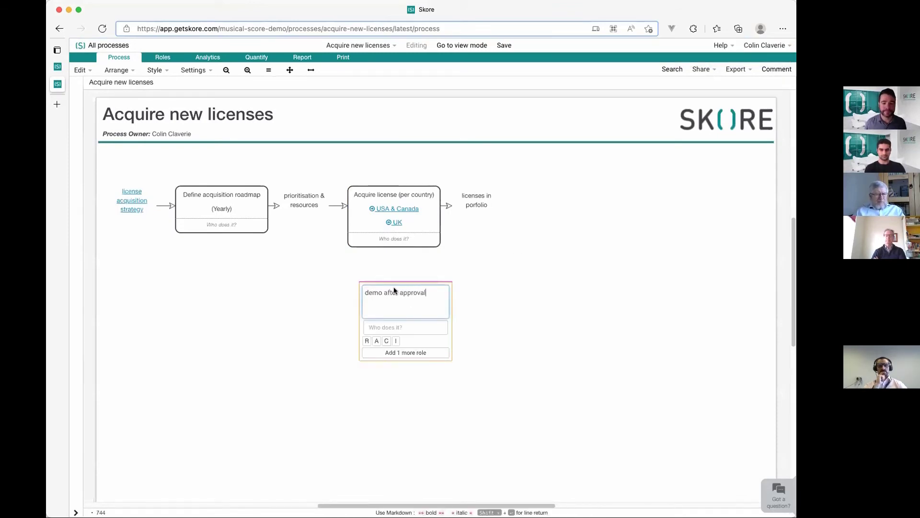
key("Return")
left_click(501, 46)
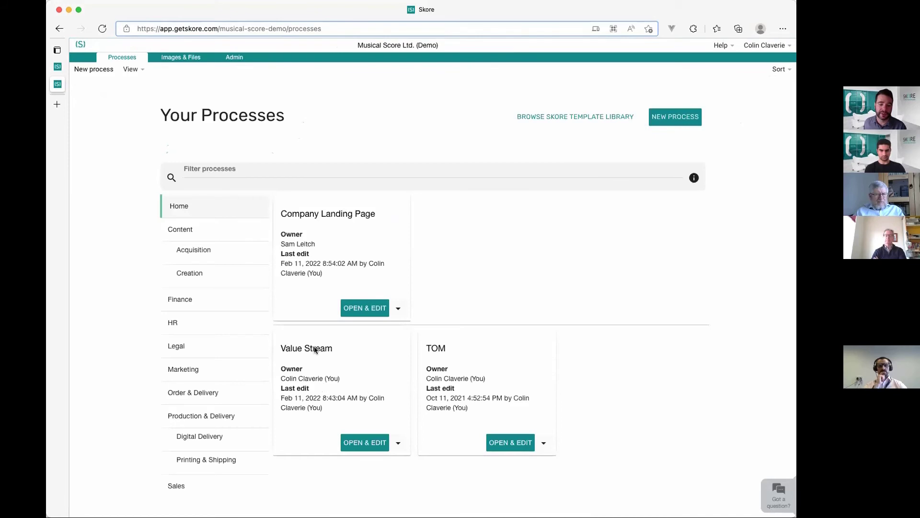
Open the published version of Acquire new licenses from Content's Acquisition subfolder and switch to its latest edits.
left_click(205, 233)
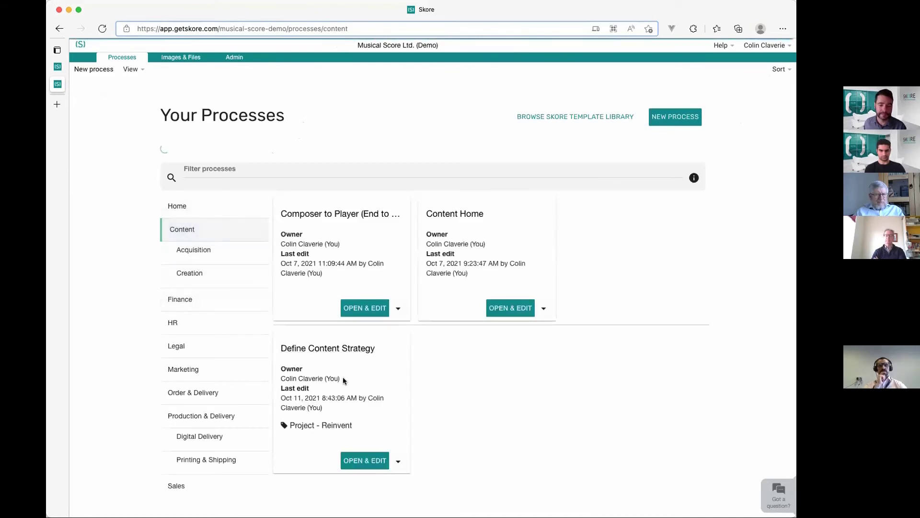
left_click(207, 261)
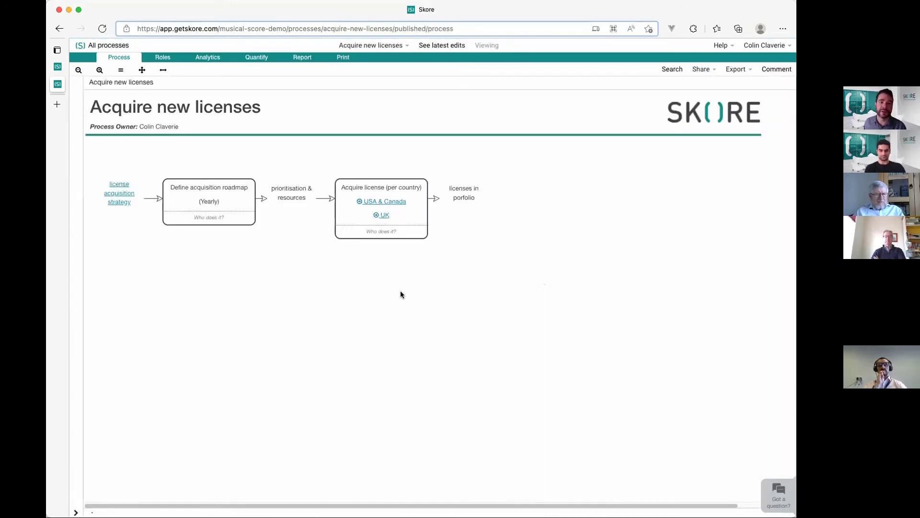
left_click(449, 48)
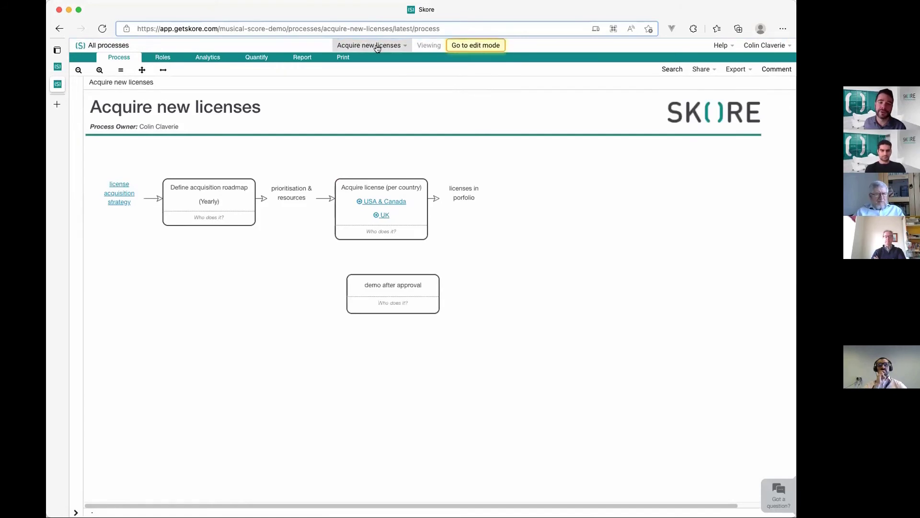
Examine the revision 3 entry in the process history of Acquire new licenses and close the history.
left_click(361, 45)
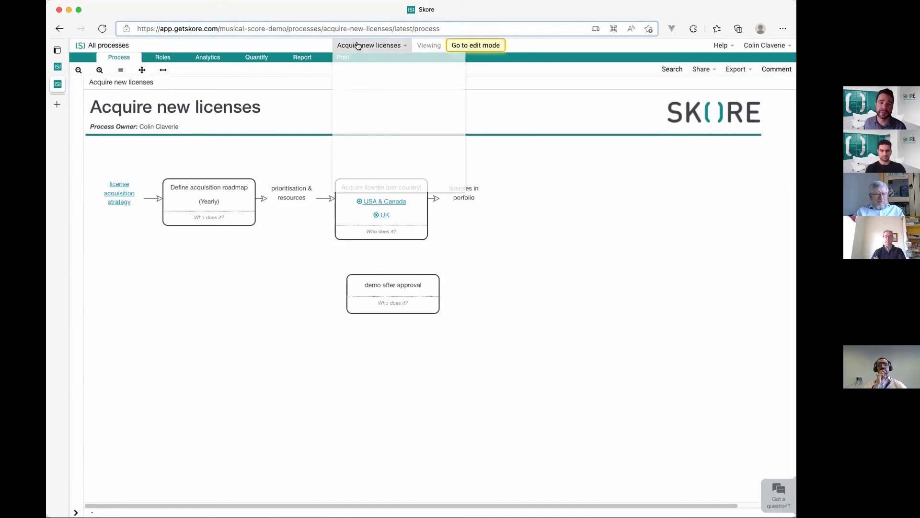
left_click(357, 198)
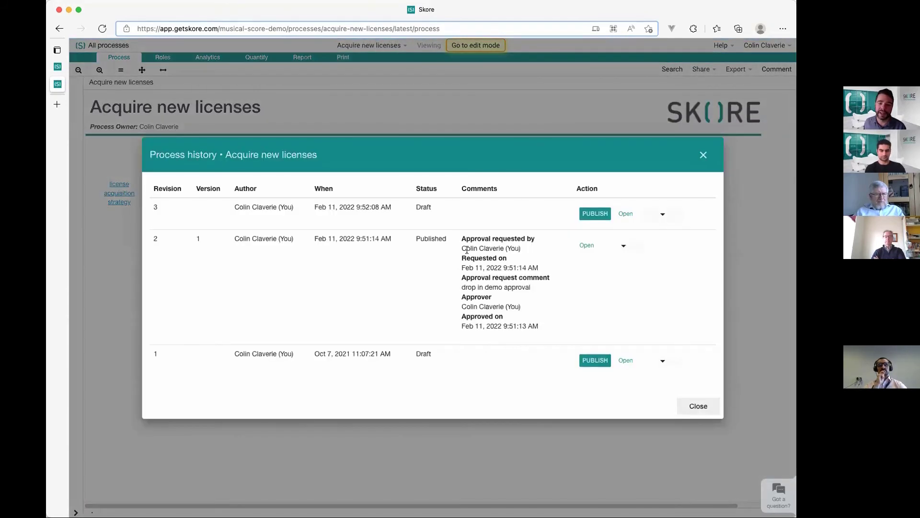
left_click_drag(220, 207, 485, 205)
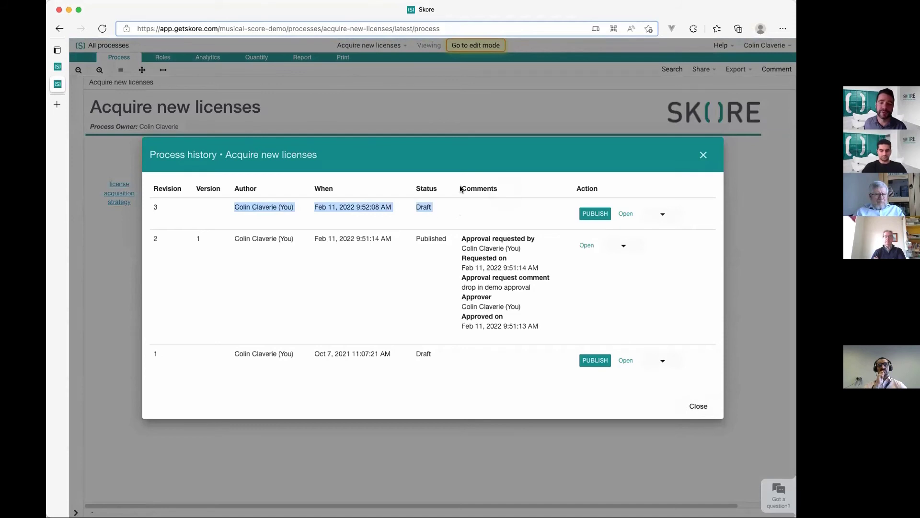
left_click(479, 208)
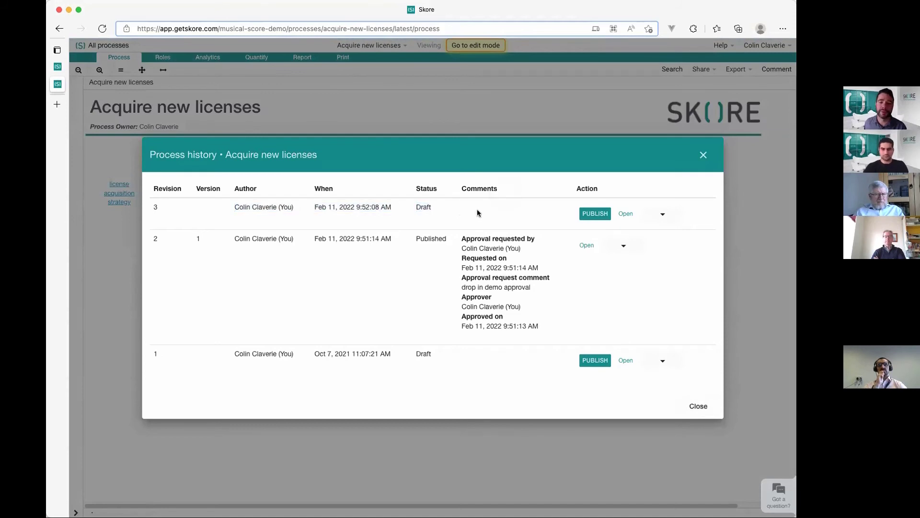
left_click(703, 155)
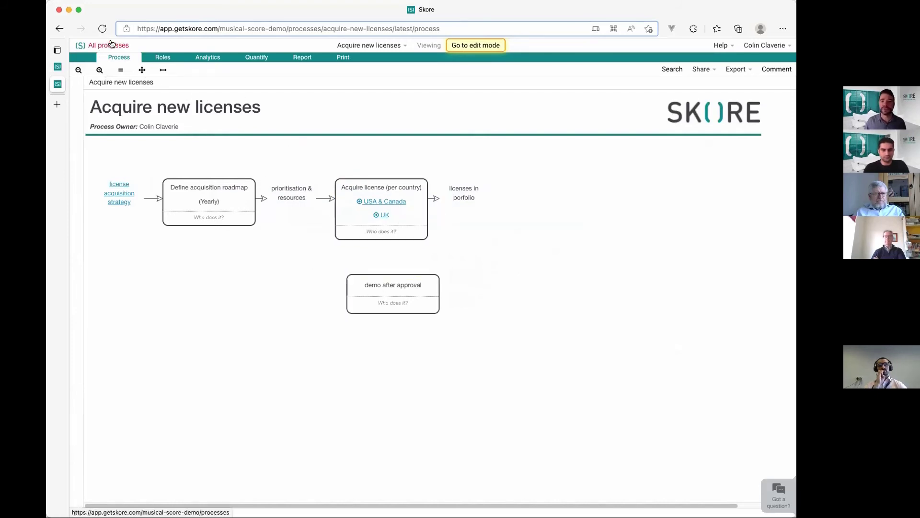
Recheck the revisions and versions in the process history, and return to the "The tools we give you" page of the Process Library presentation.
left_click(369, 45)
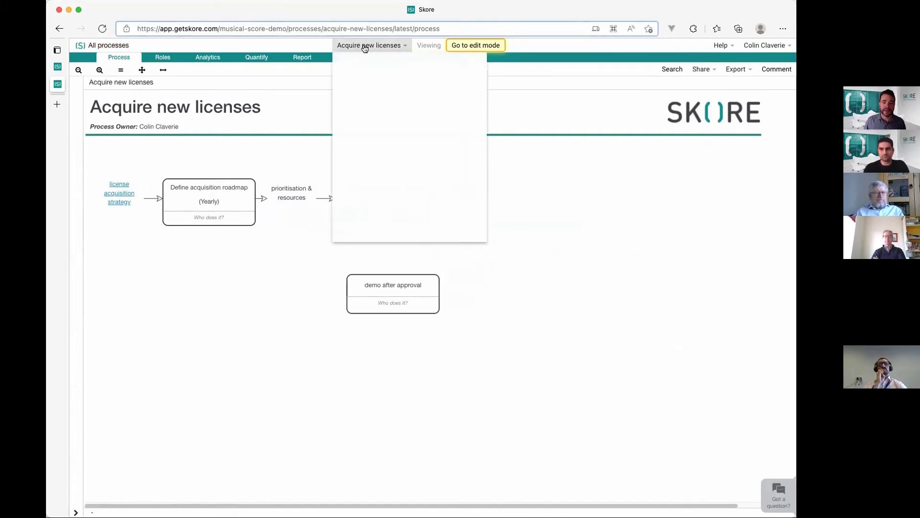
left_click(397, 196)
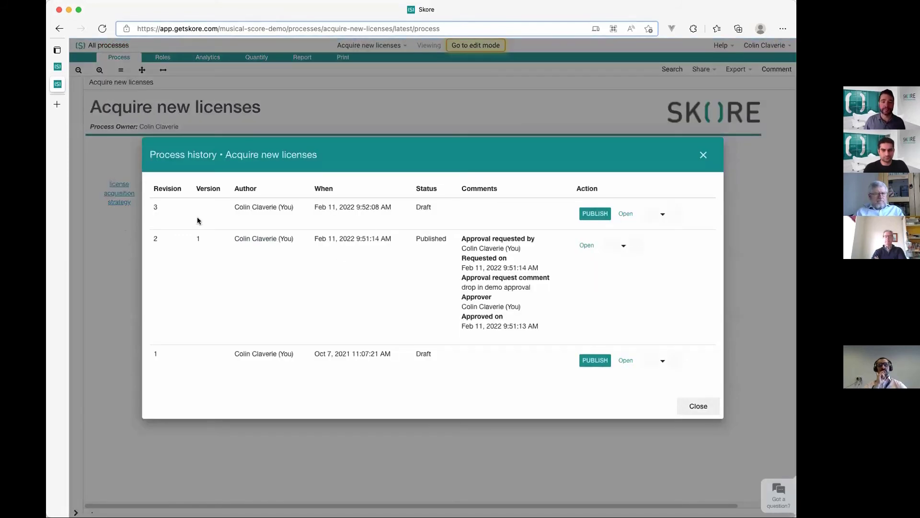
left_click(705, 153)
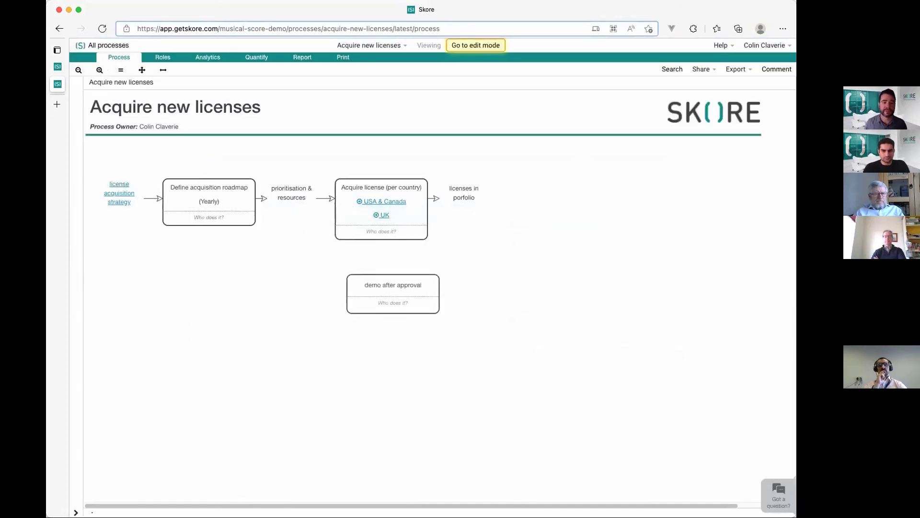
left_click(97, 46)
left_click(58, 67)
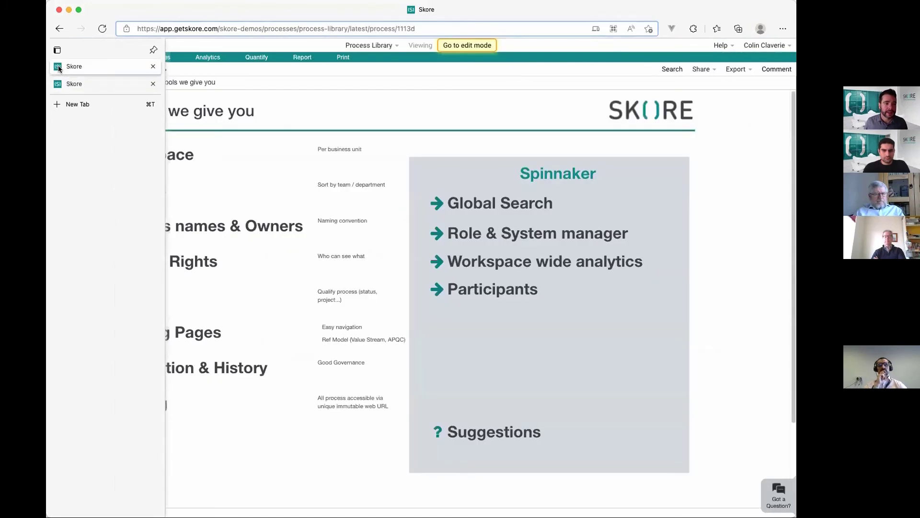